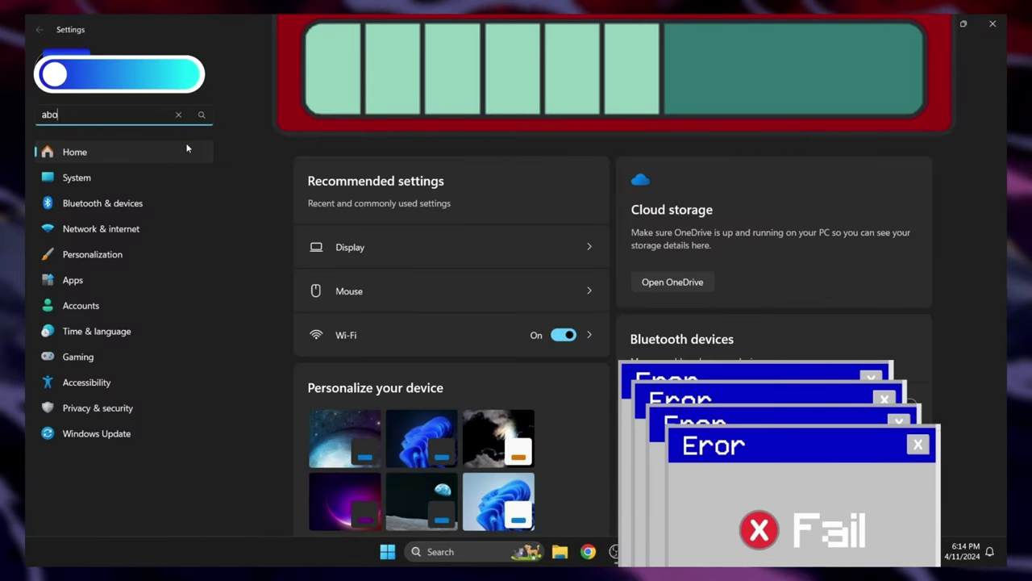
Open About your PC from the 'about' search and select the usable RAM value: 5.87 GB of 8.00 GB
text(ut)
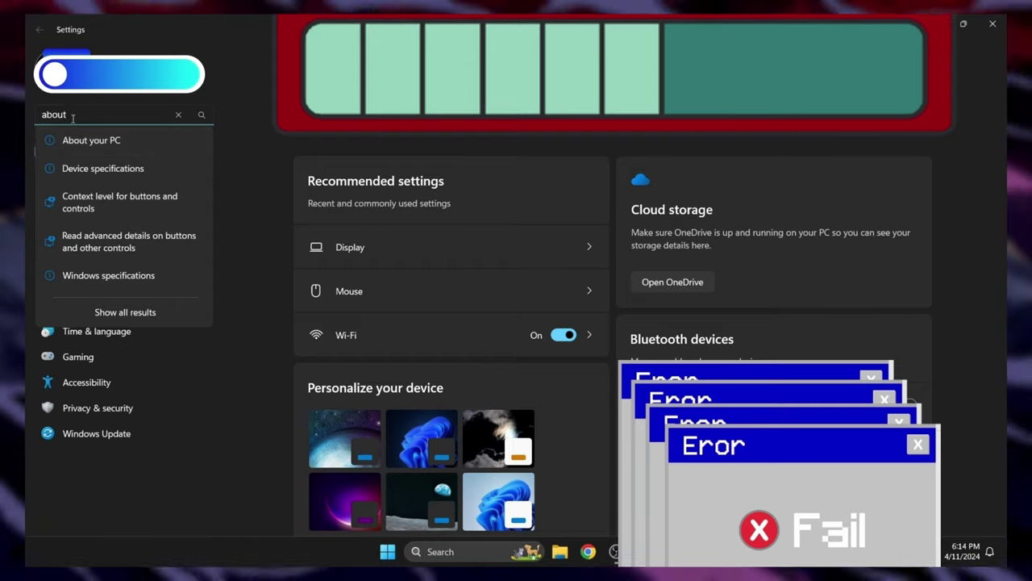
click(114, 141)
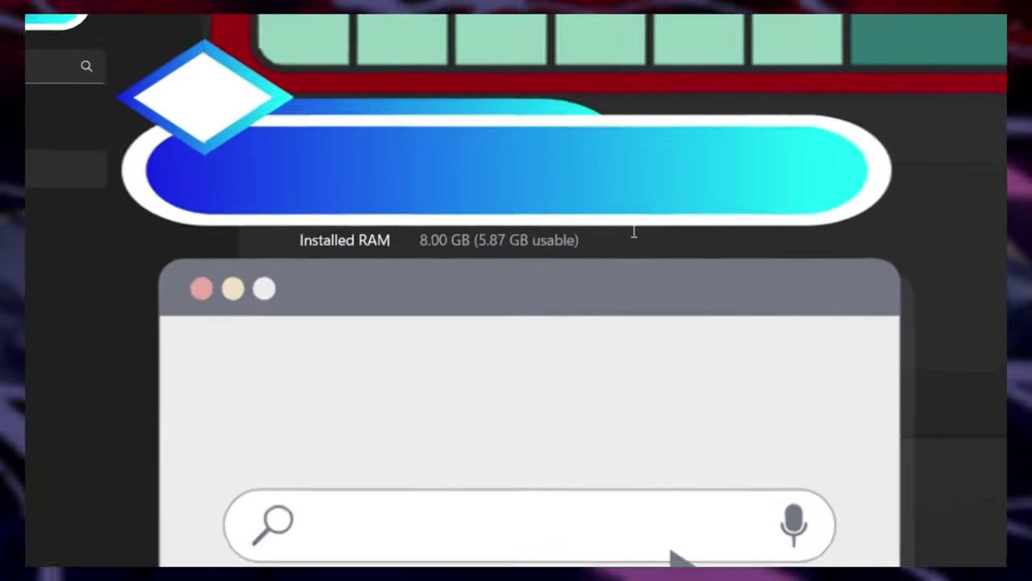
drag(596, 231, 481, 239)
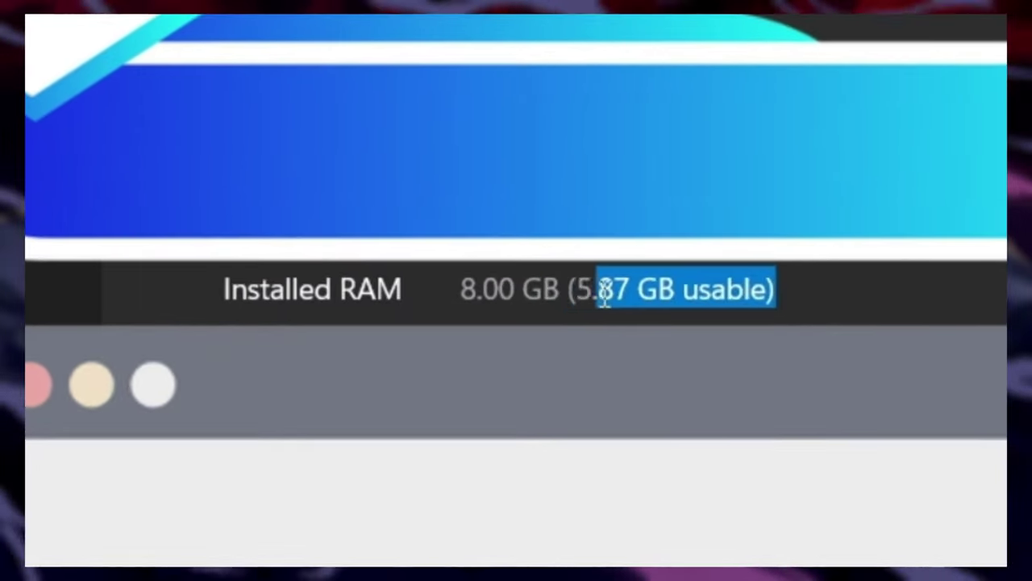
drag(605, 292, 577, 300)
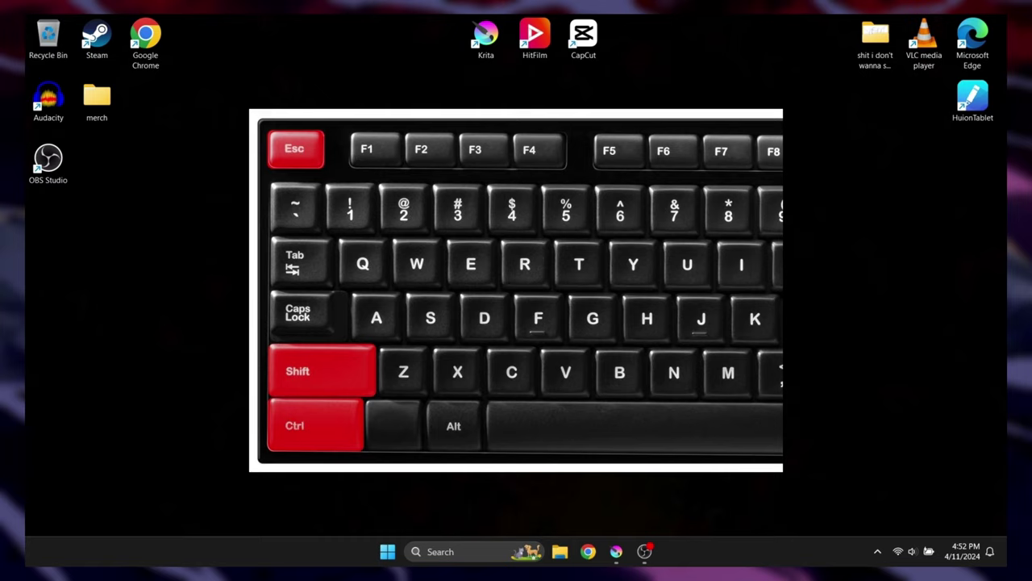
In Task Manager's Details list, set krita.exe's priority to High and confirm the change
key(ctrl+shift+Escape)
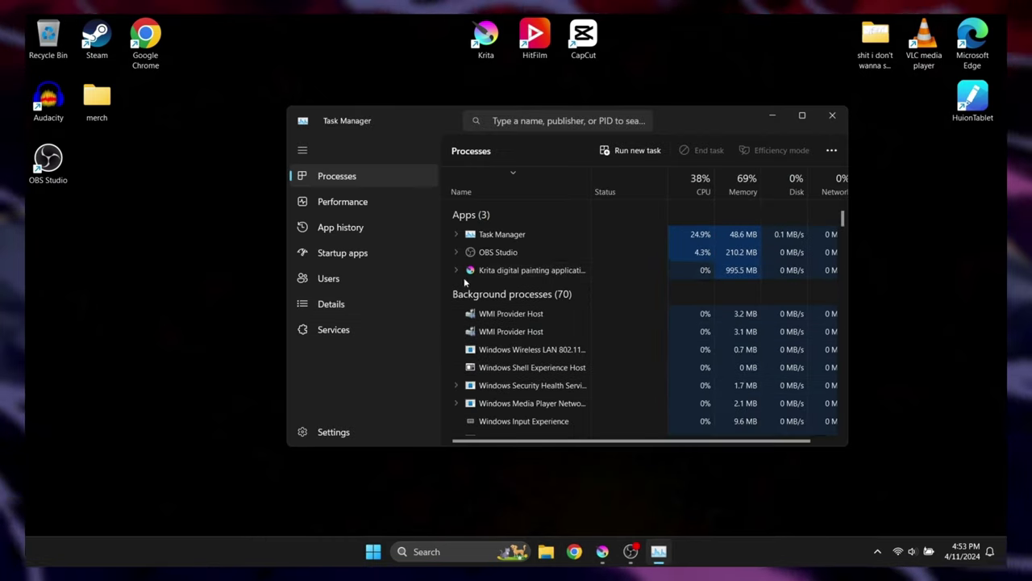
click(360, 305)
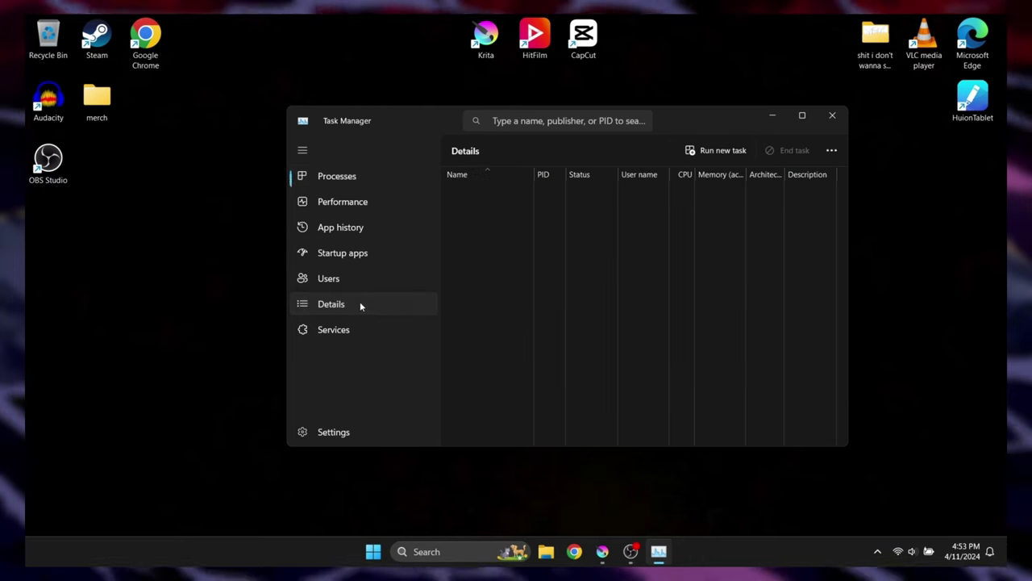
scroll(534, 187, down, 10)
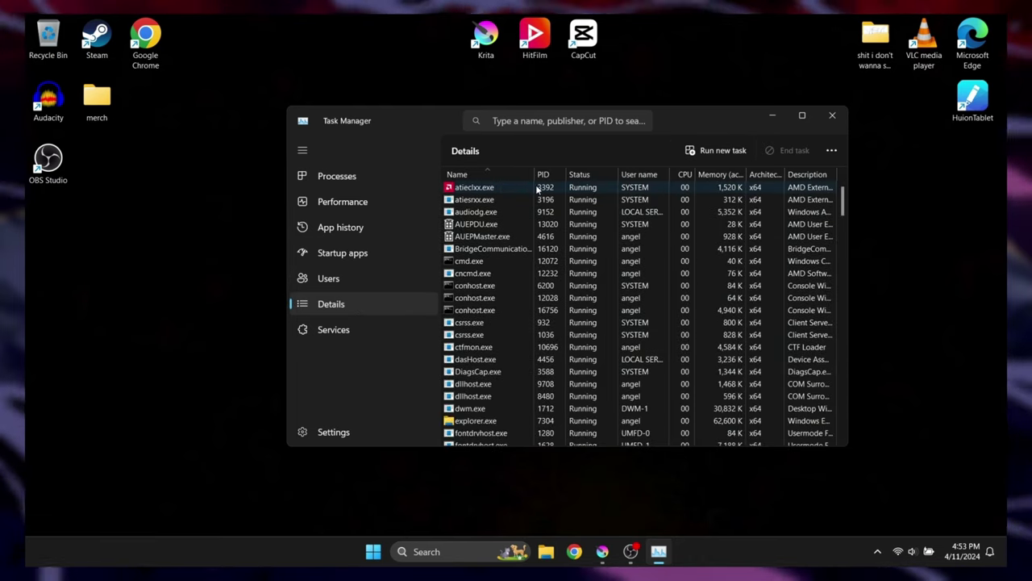
scroll(538, 199, down, 1)
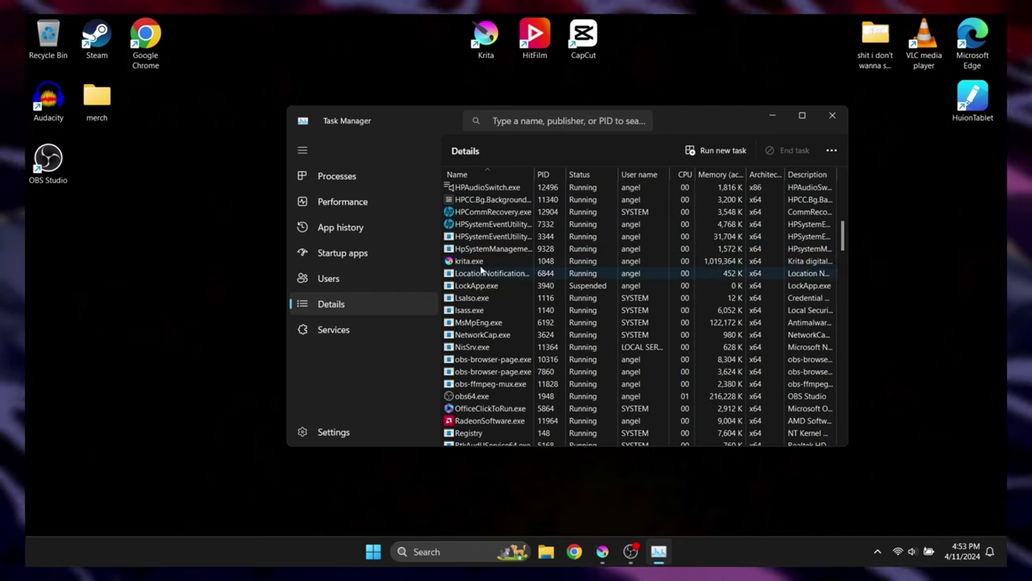
click(488, 260)
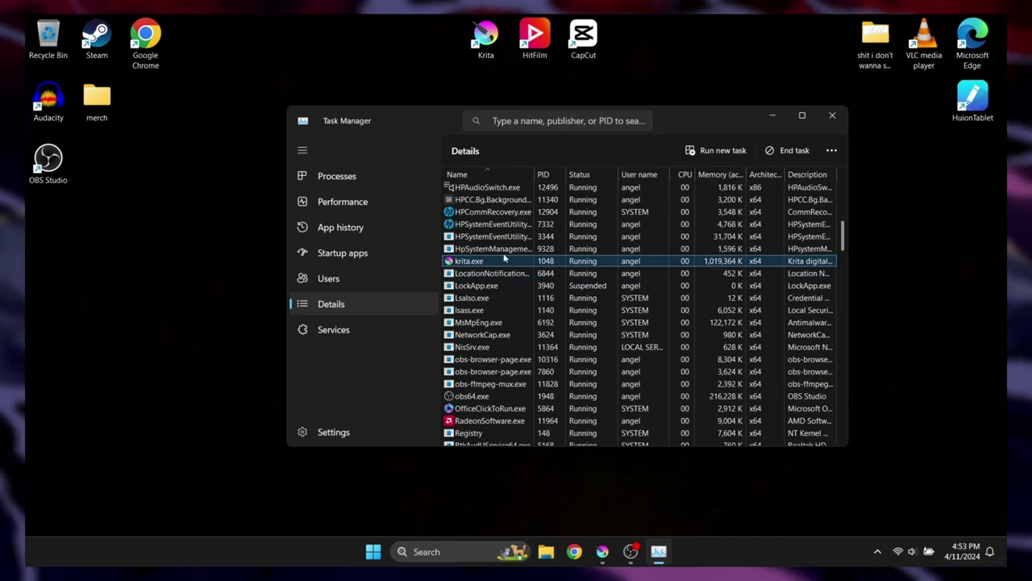
right_click(477, 263)
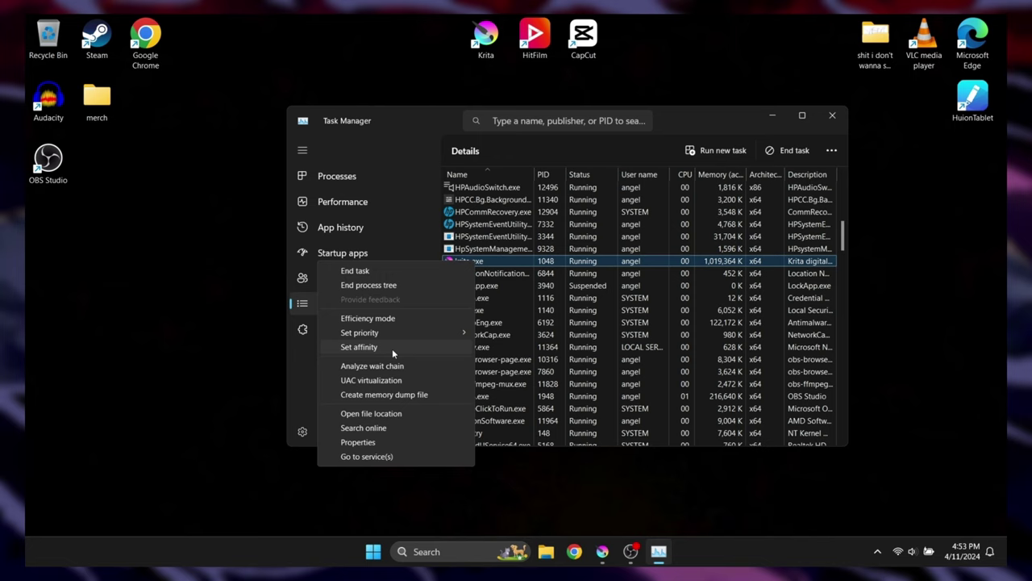
mouse_move(384, 332)
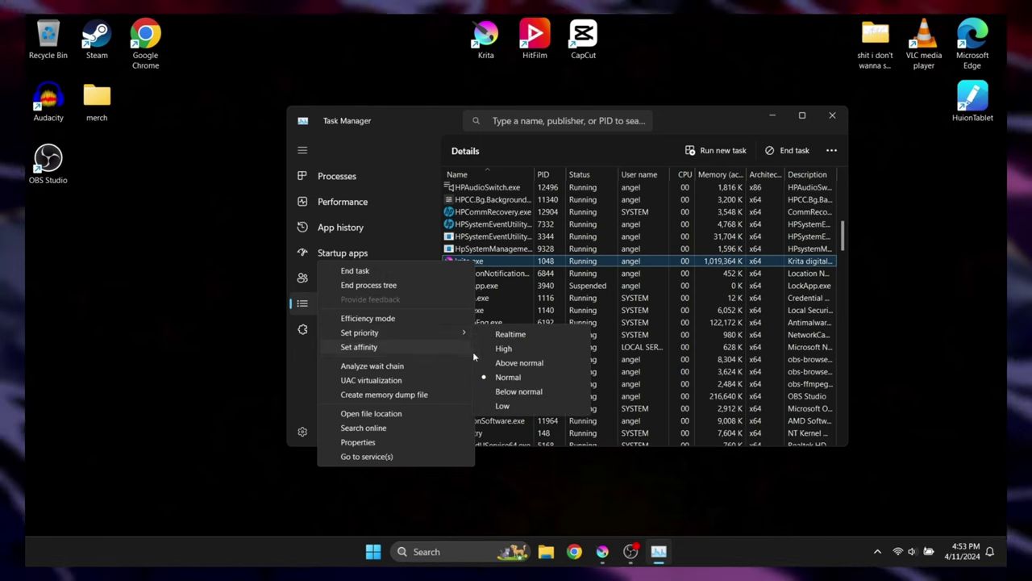
click(517, 350)
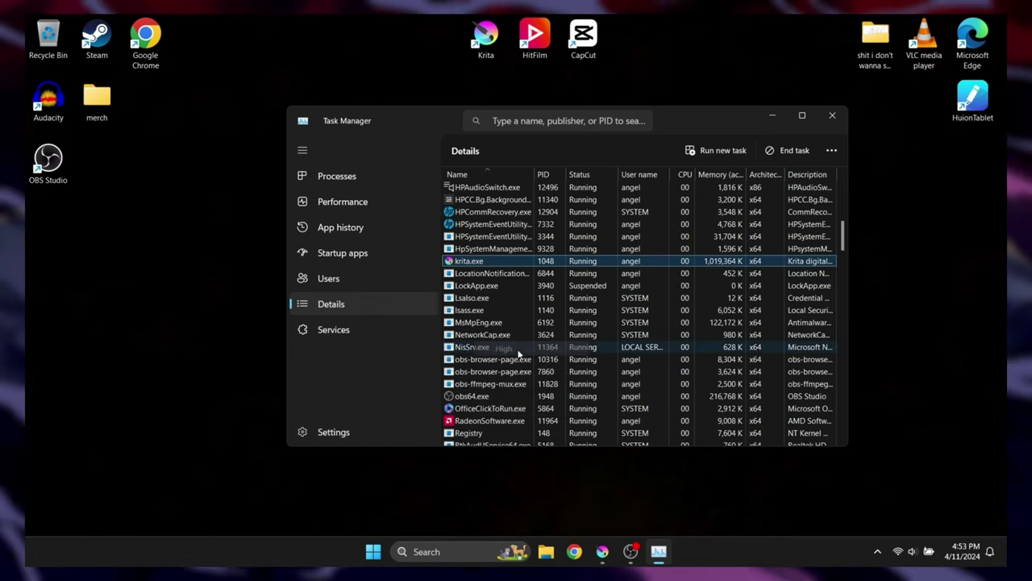
click(483, 309)
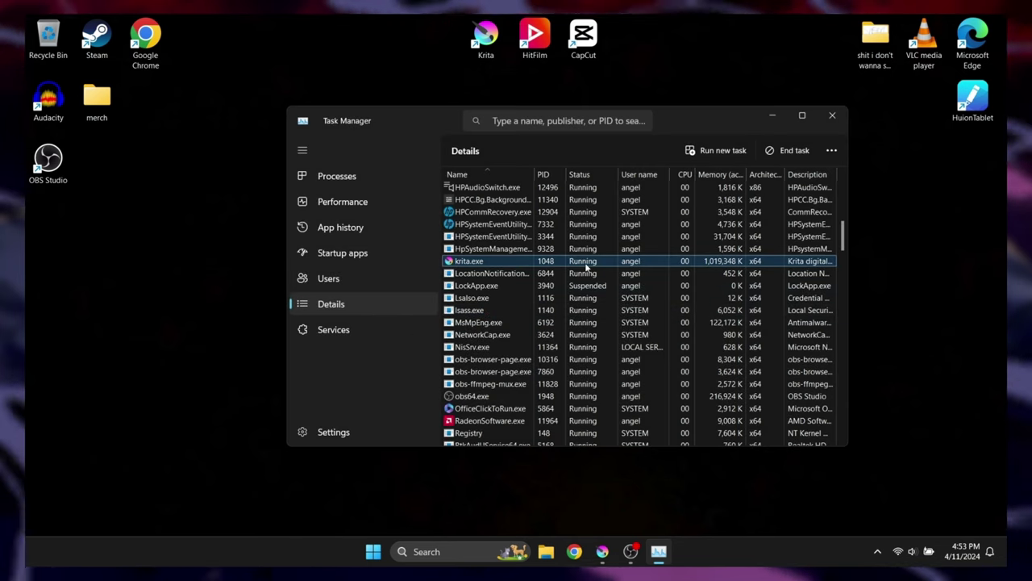
Recheck krita.exe's priority without changing anything, then close Task Manager
right_click(513, 267)
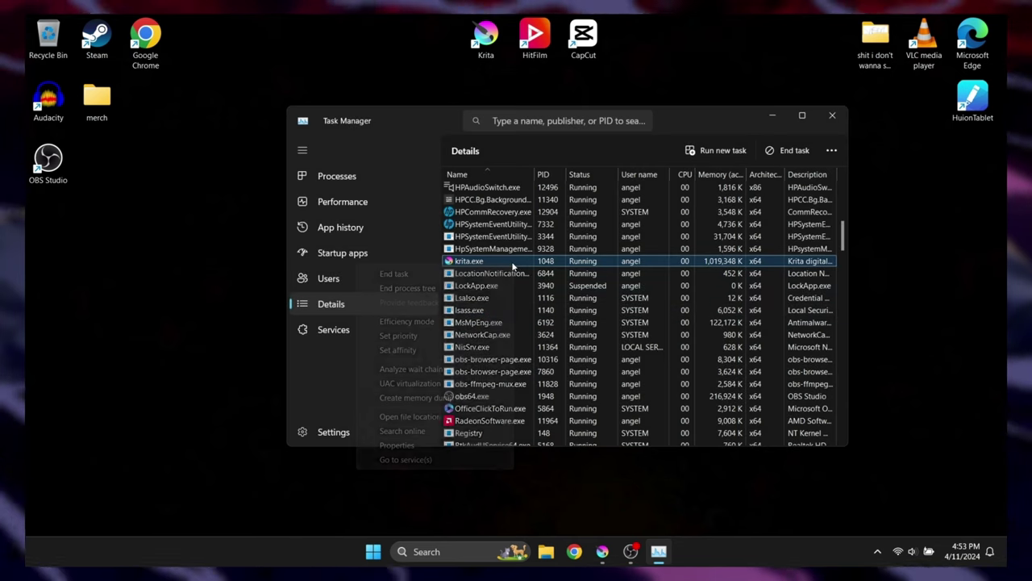
mouse_move(449, 338)
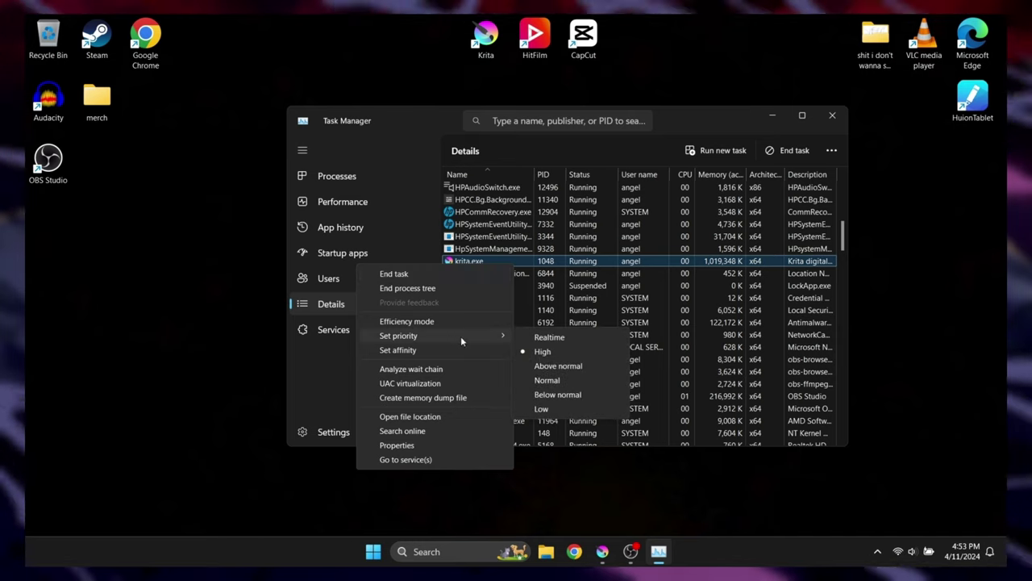
key(Escape)
key(Escape)
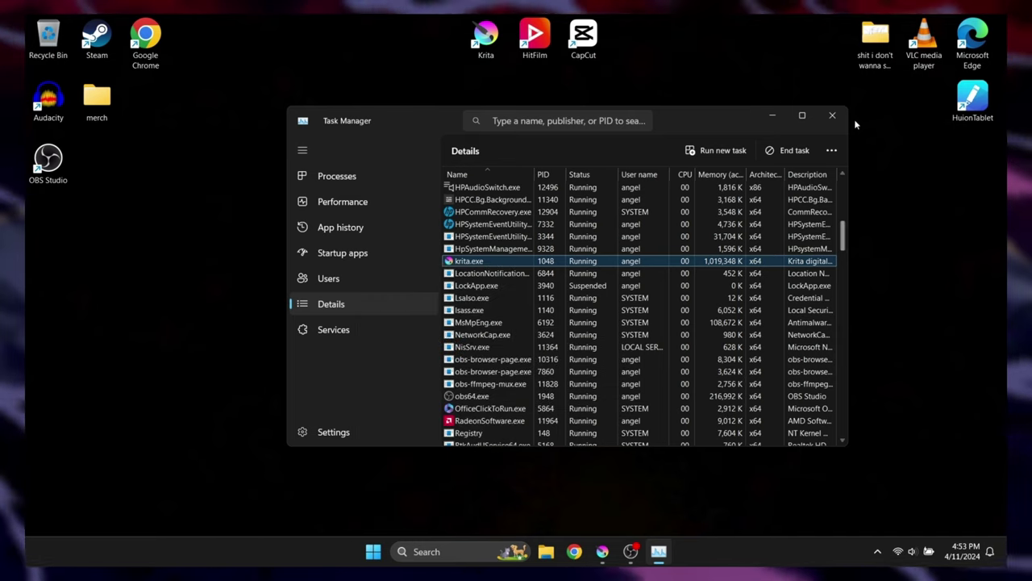
click(830, 115)
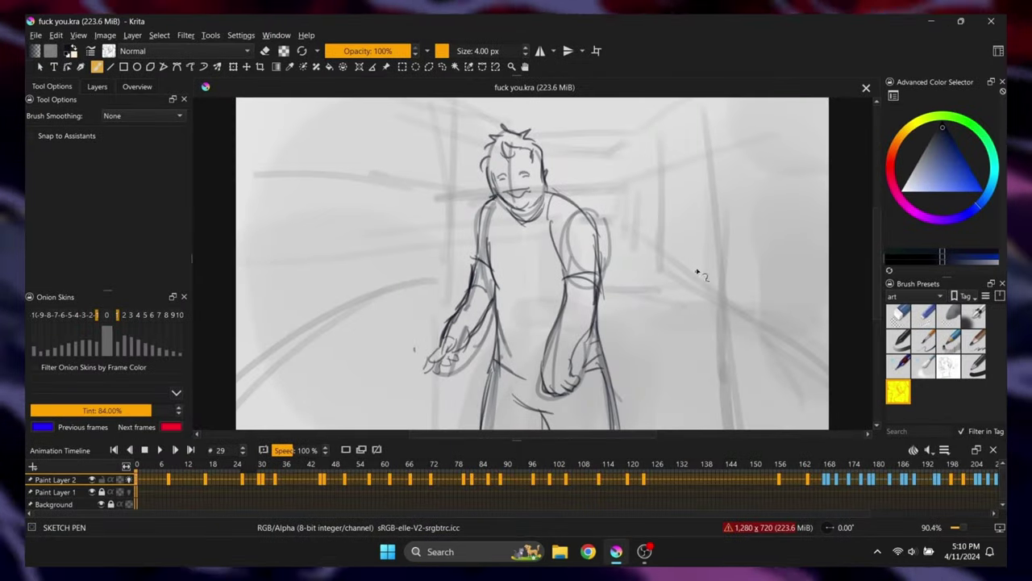
Scribble test strokes at the canvas's top right and upper left, undoing the first one
mouse_move(696, 268)
mouse_down()
mouse_move(627, 152)
mouse_move(577, 233)
mouse_up()
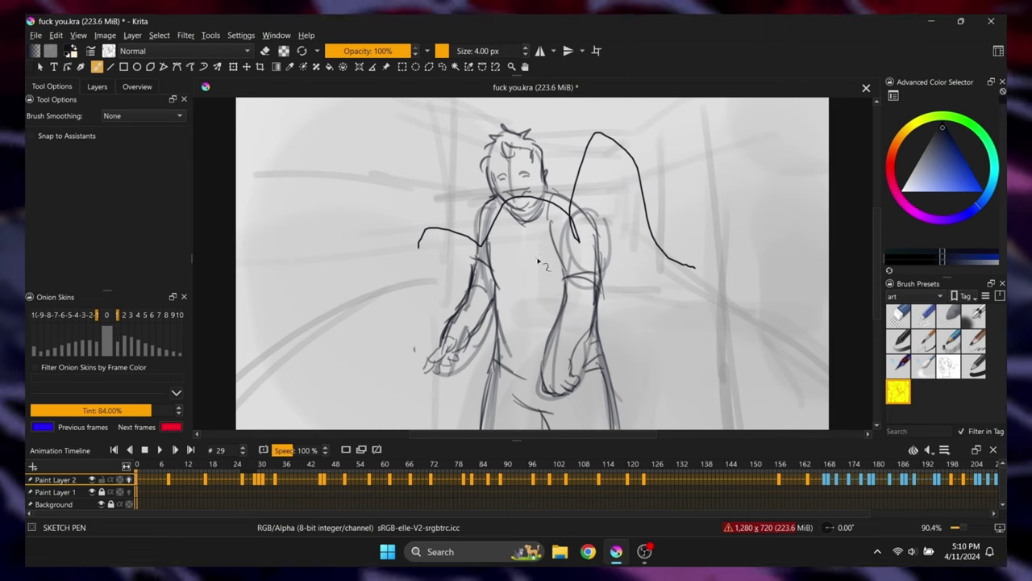
key(ctrl+z)
key(ctrl+z)
drag(704, 164, 710, 167)
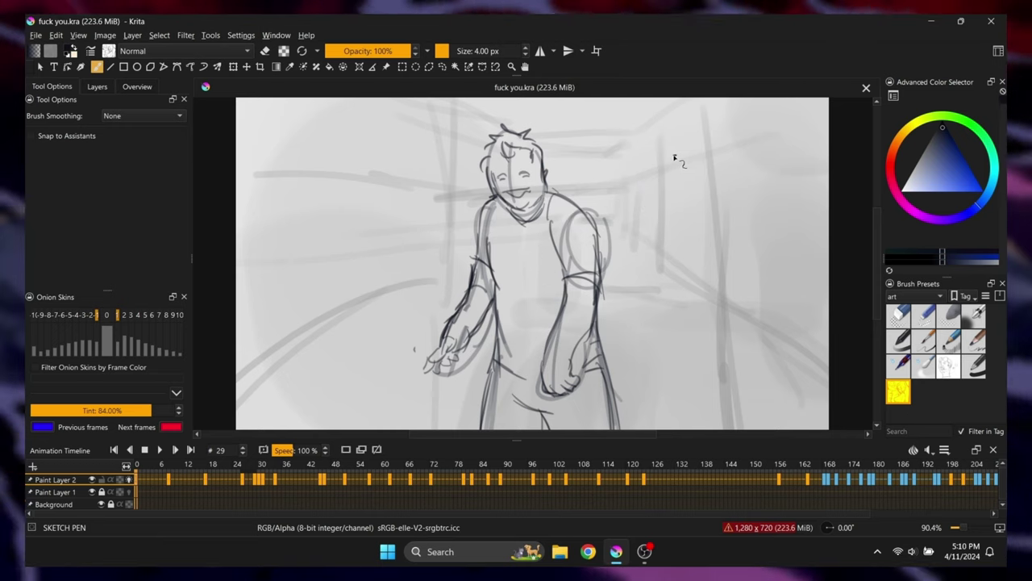
drag(685, 204, 769, 171)
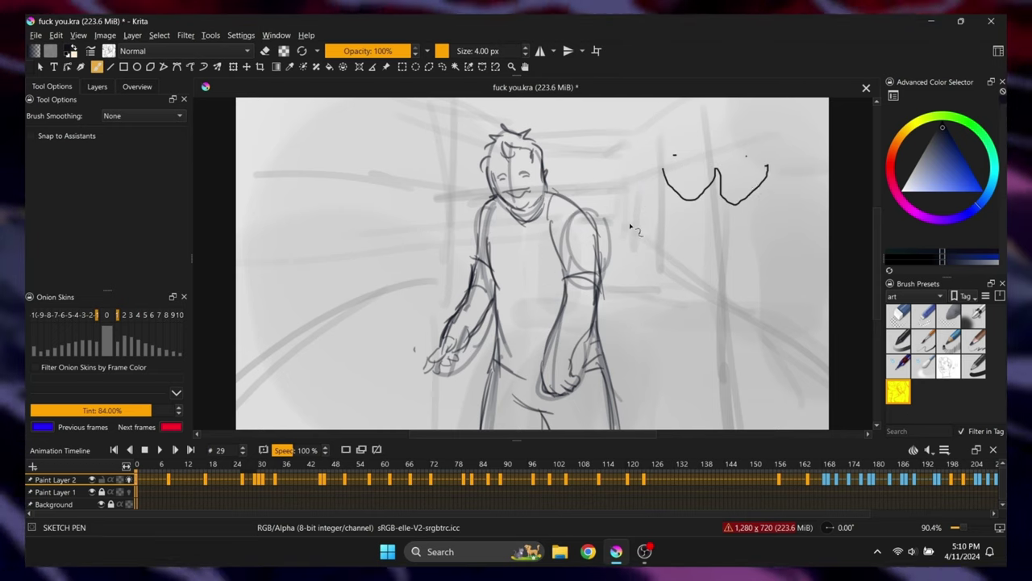
mouse_move(357, 159)
mouse_down()
mouse_move(343, 187)
mouse_move(359, 162)
mouse_move(419, 168)
mouse_up()
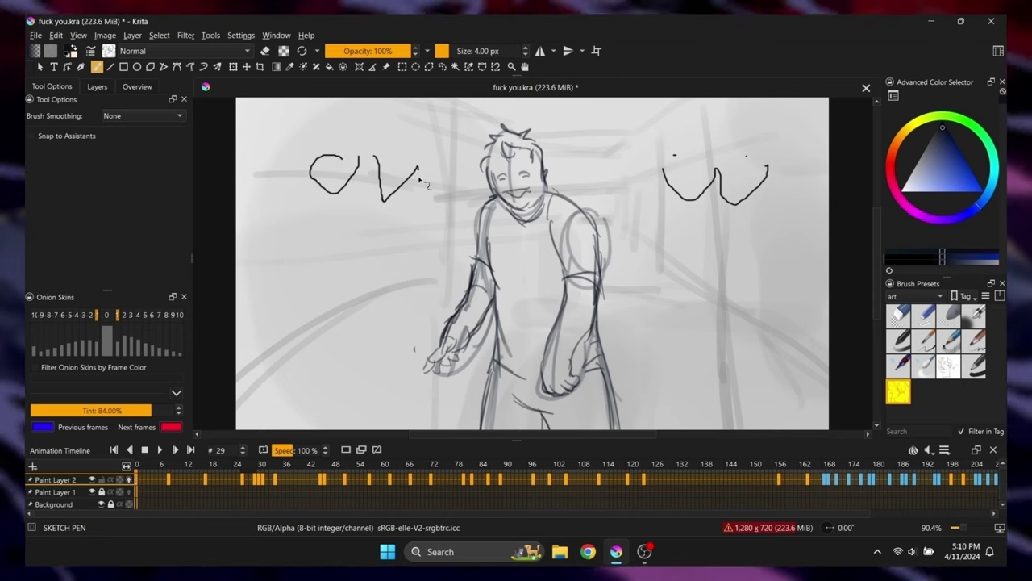
drag(470, 196, 464, 173)
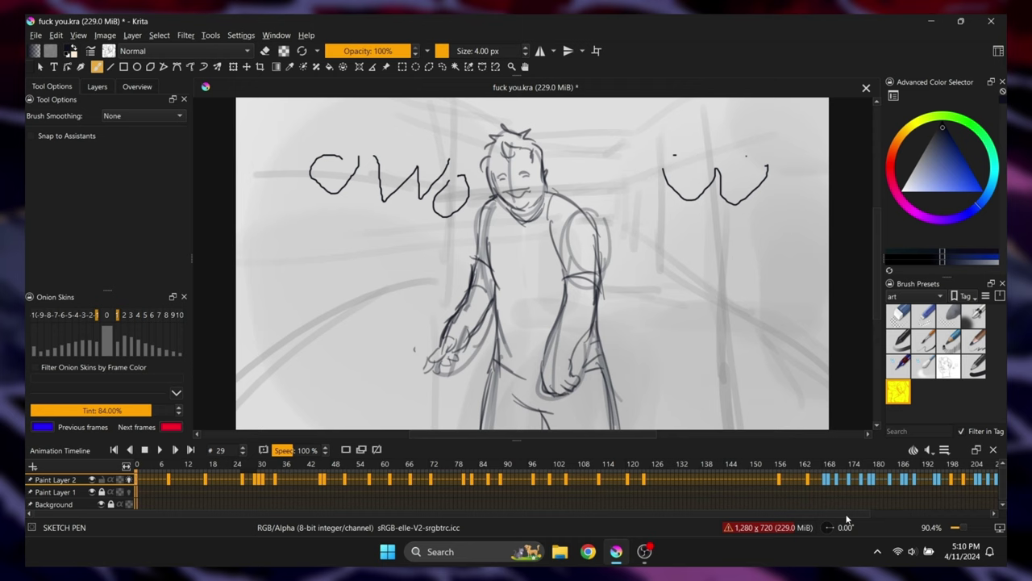
click(241, 35)
Set Performance to a 100% (6015 MiB) memory limit, undo swap after 457 MiB, and a 1 GiB swap file
click(264, 52)
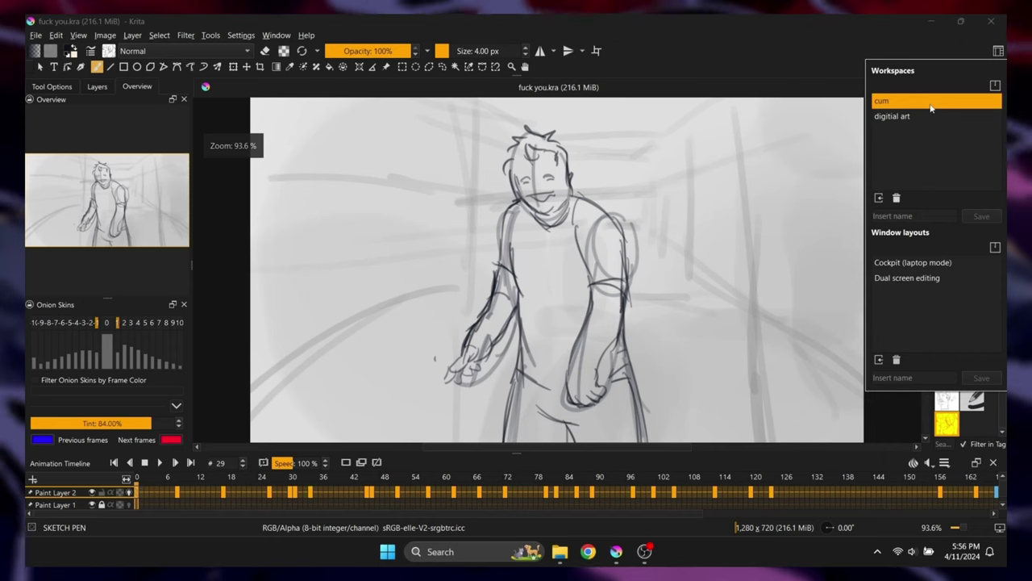
click(887, 99)
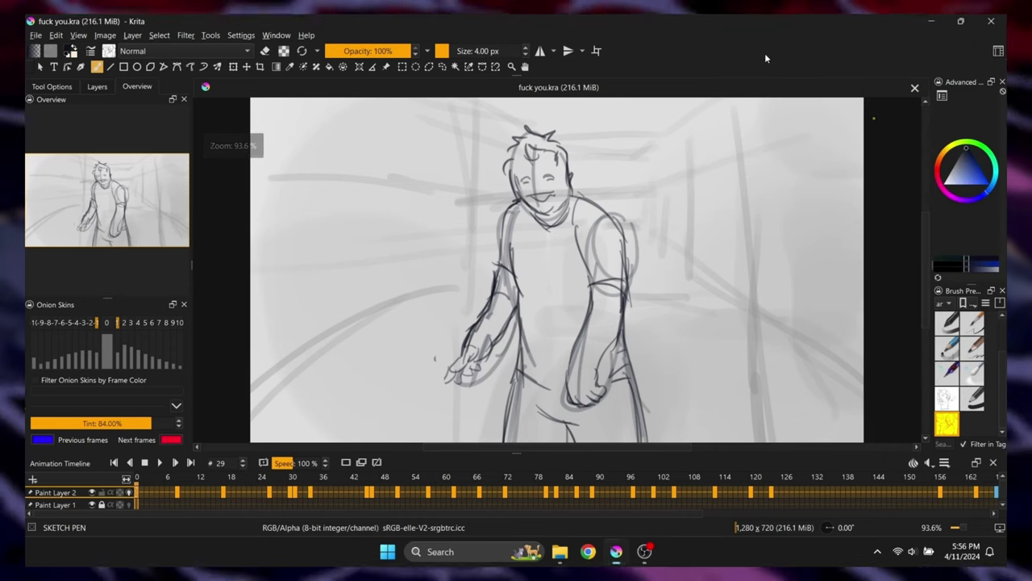
Render frames 0–240 to Matroska as H.264 at CRF 1, placebo preset, high10 profile
click(35, 35)
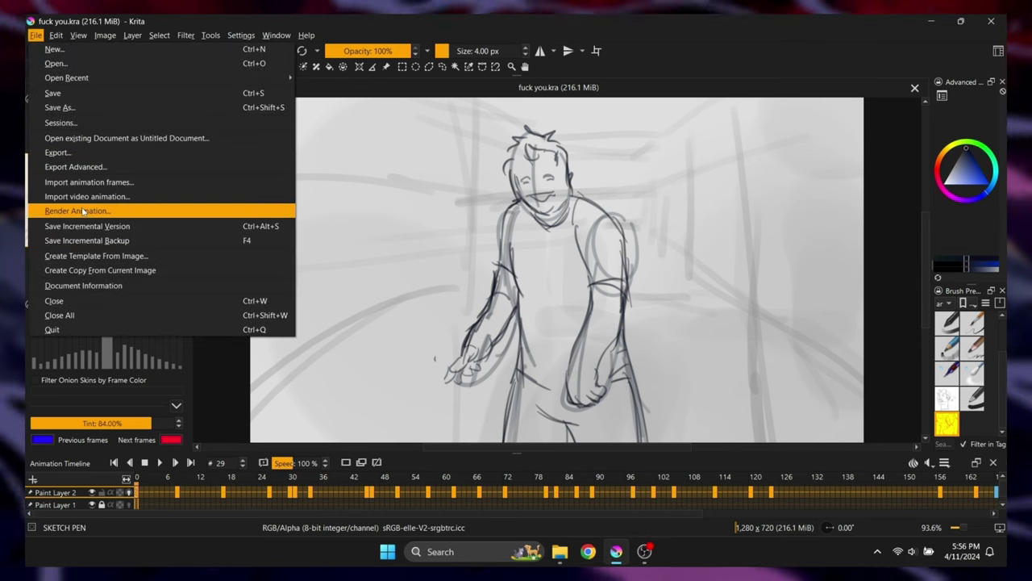
key(Escape)
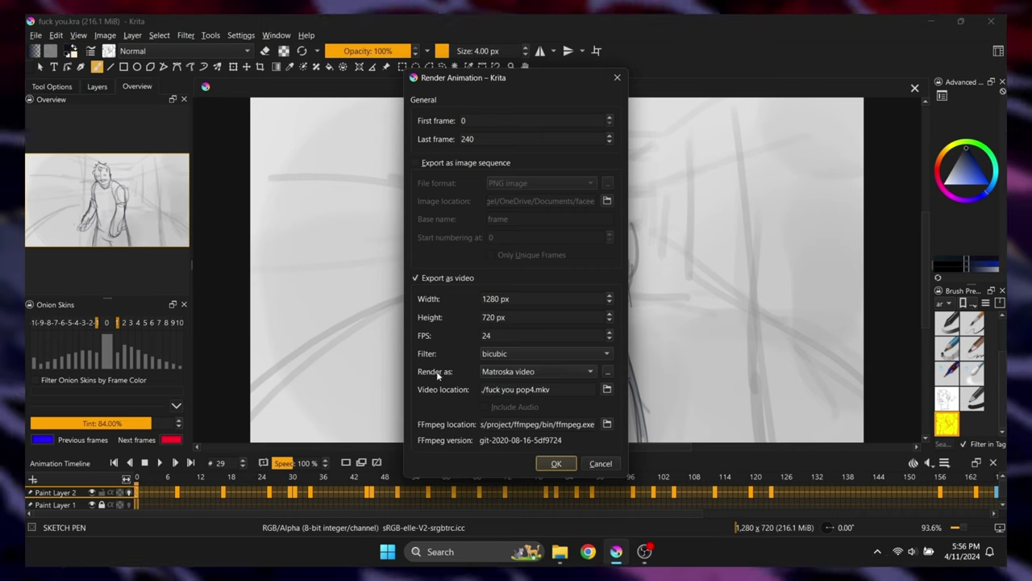
click(607, 371)
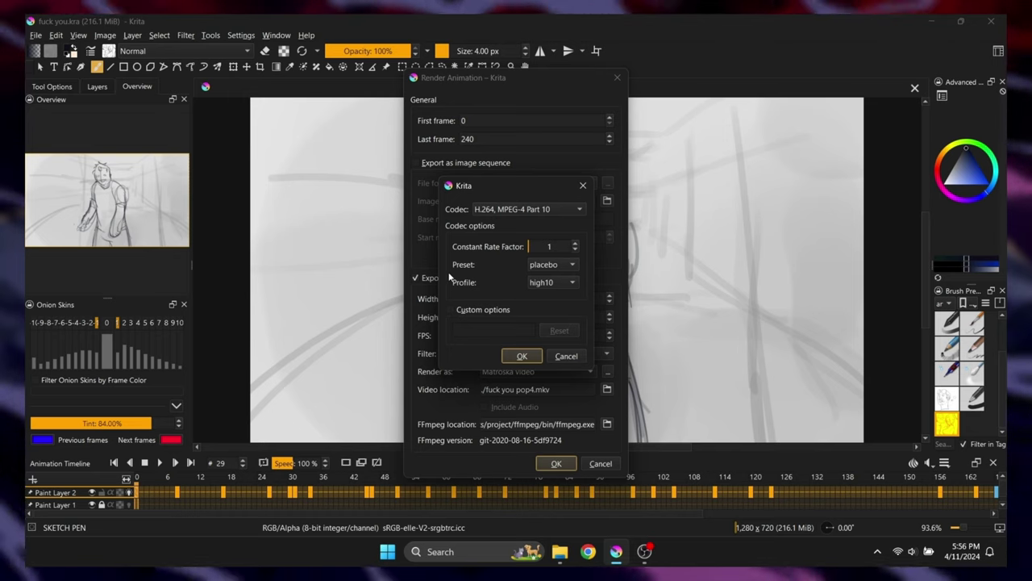
click(528, 356)
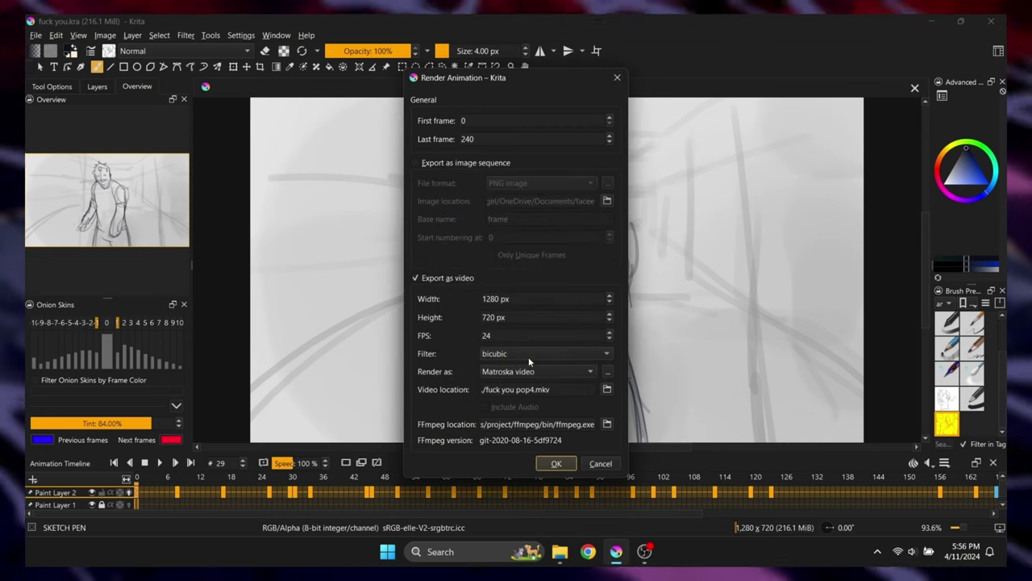
click(555, 463)
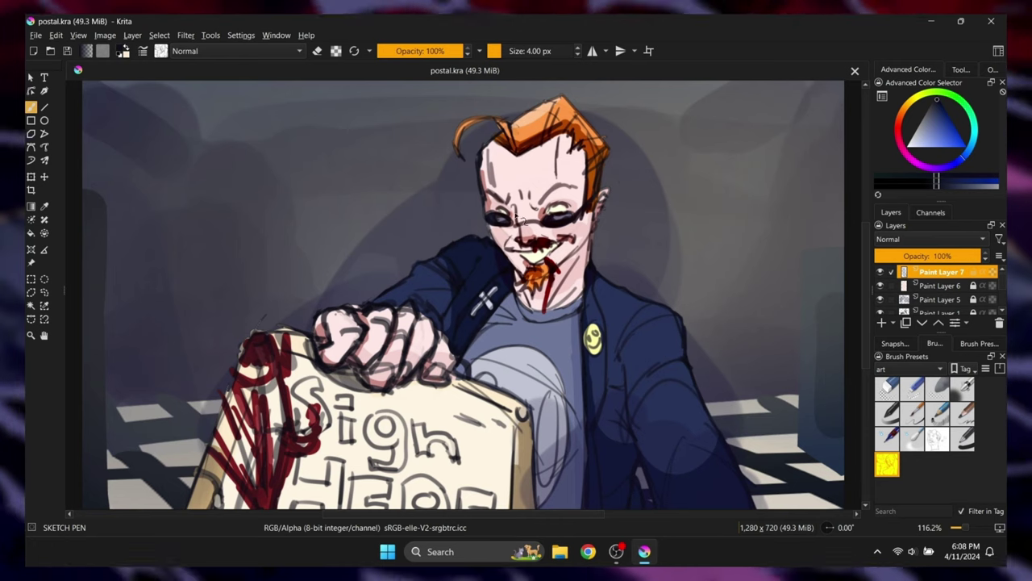
scroll(650, 306, up, 3)
scroll(651, 308, down, 3)
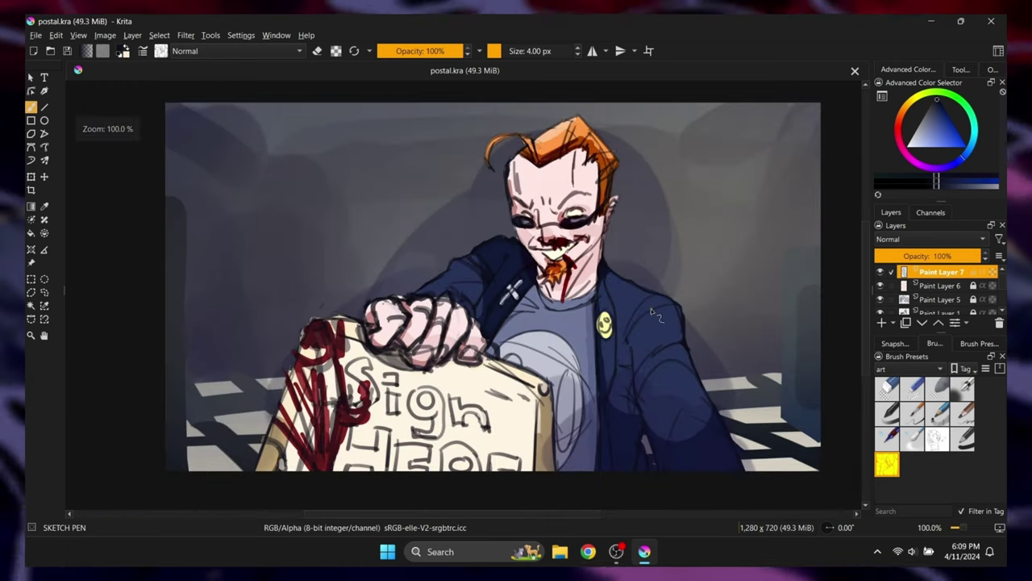
scroll(929, 294, down, 2)
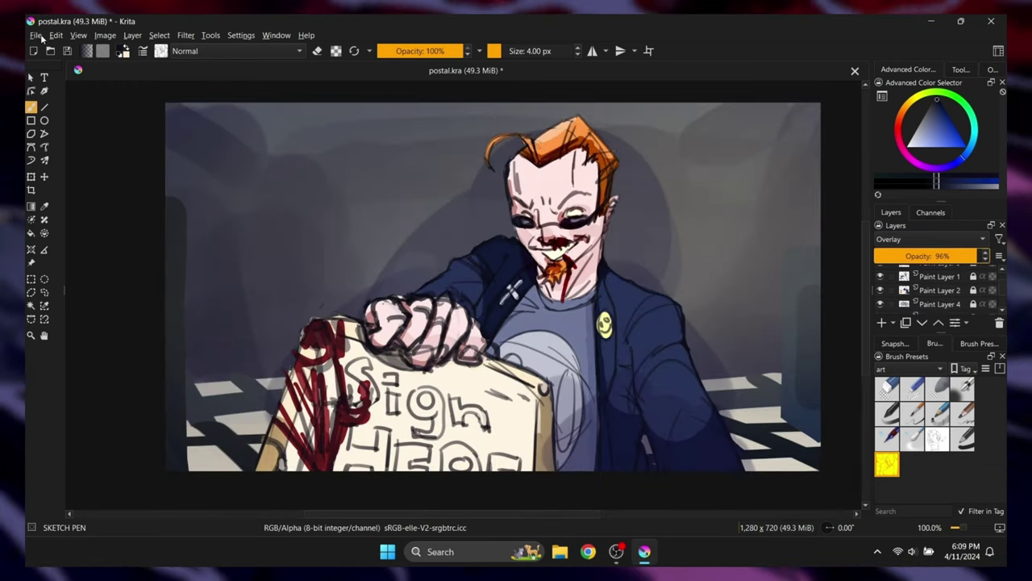
click(36, 36)
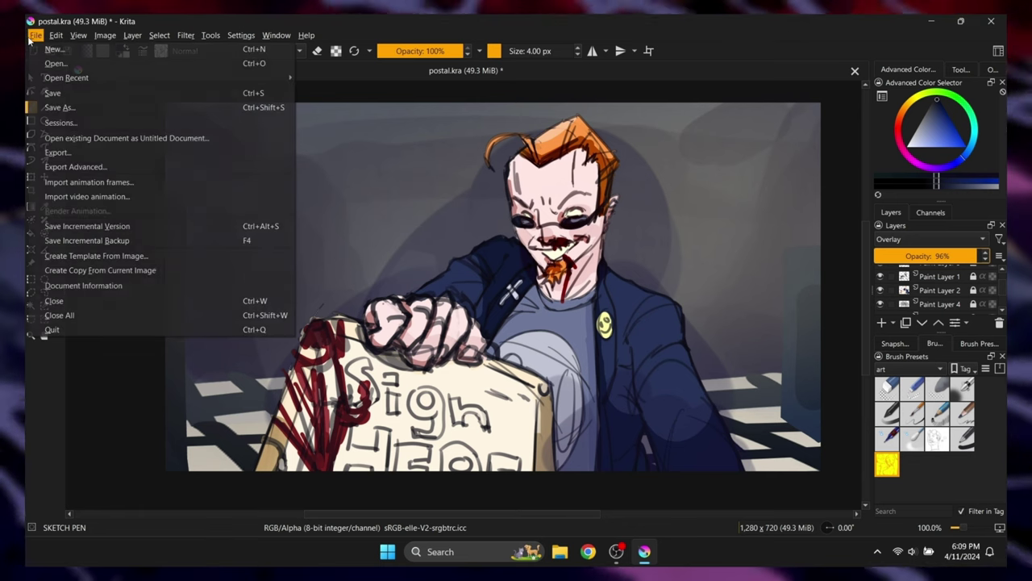
click(68, 153)
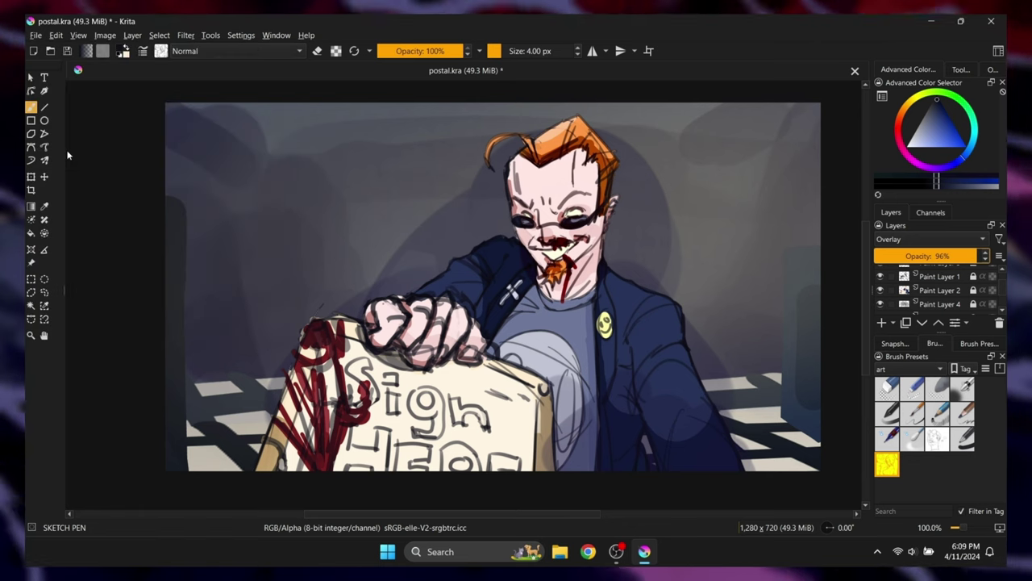
click(131, 267)
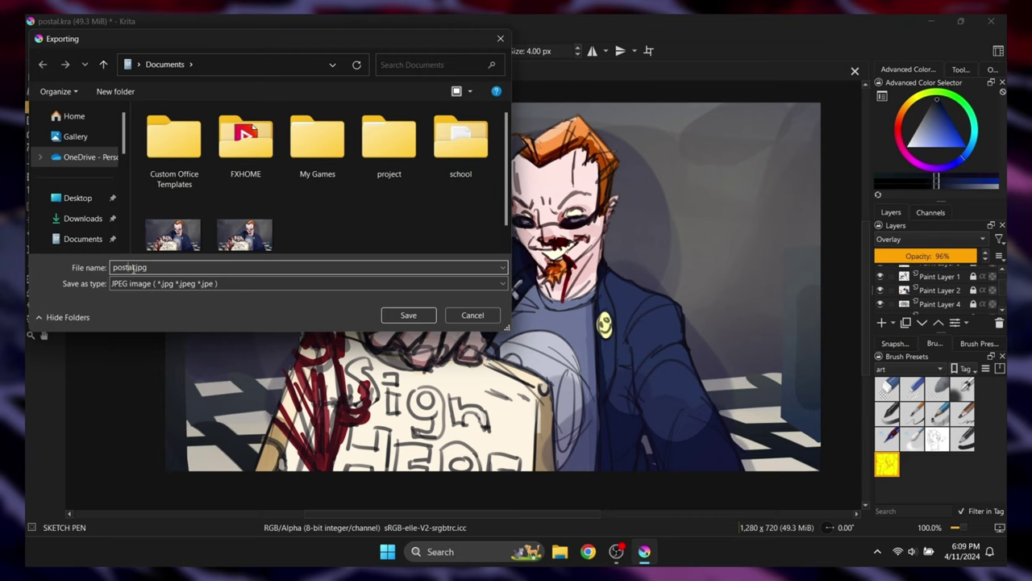
text(dud)
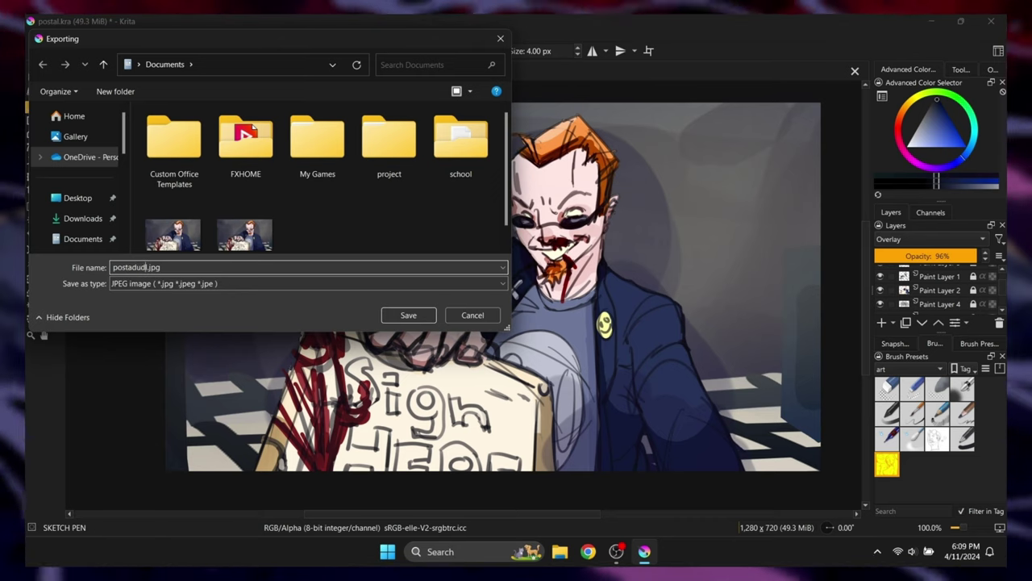
text(el)
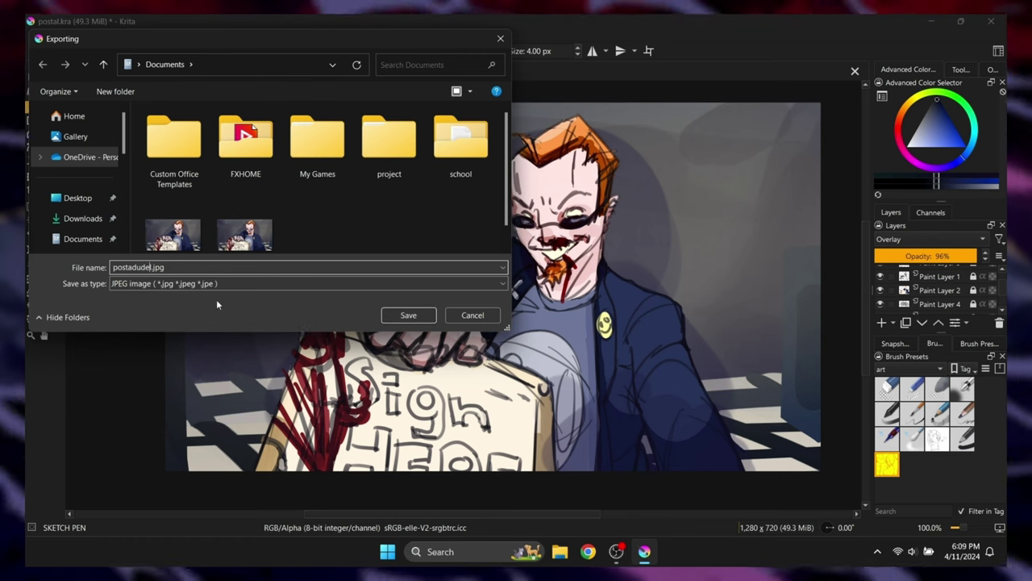
click(407, 315)
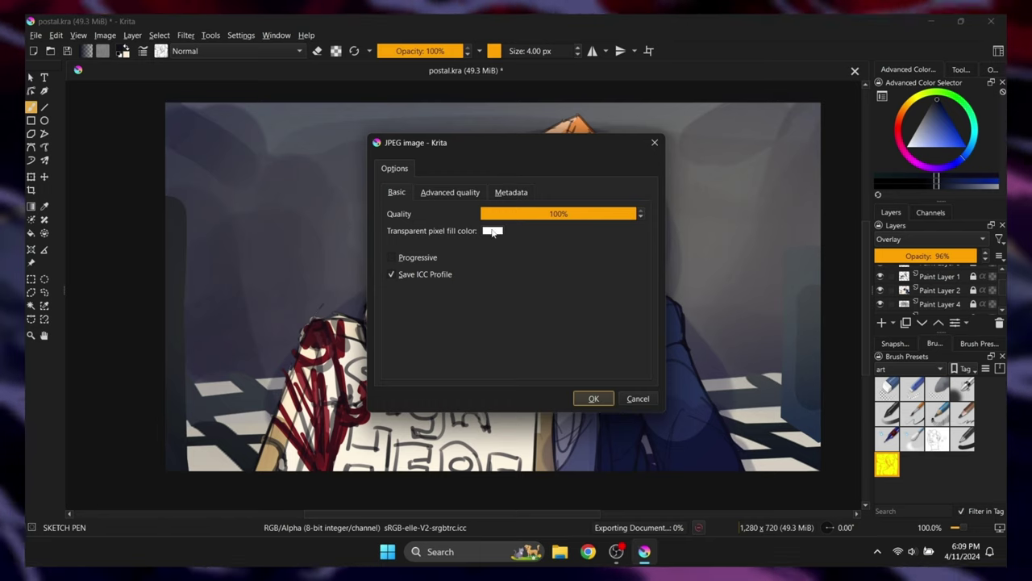
click(444, 192)
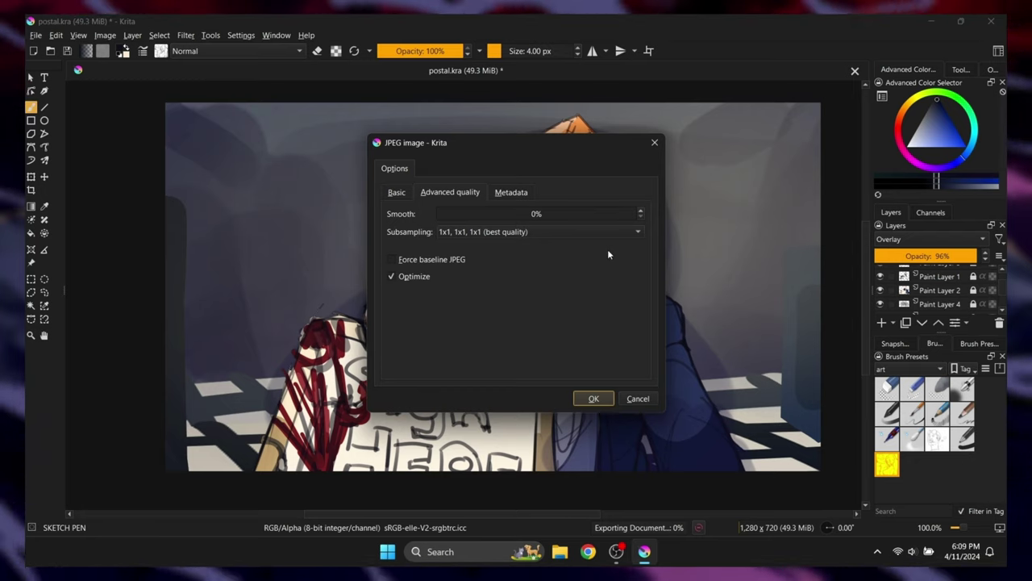
click(484, 232)
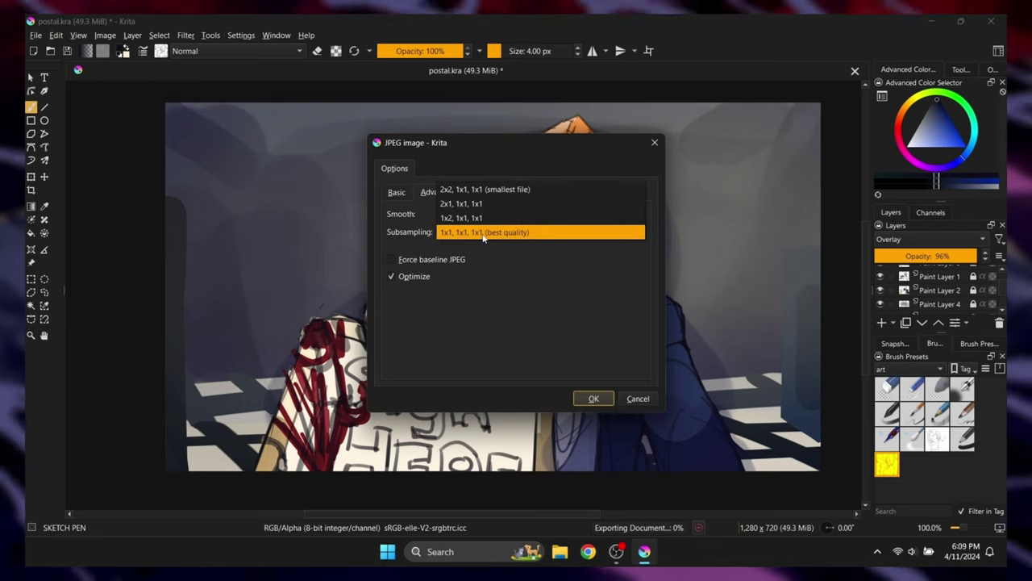
click(484, 233)
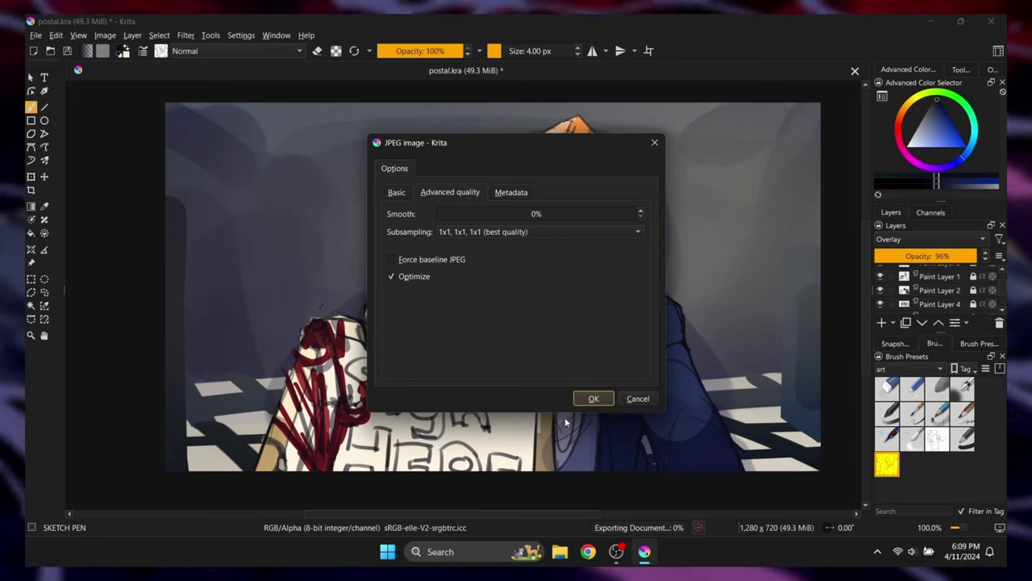
click(638, 398)
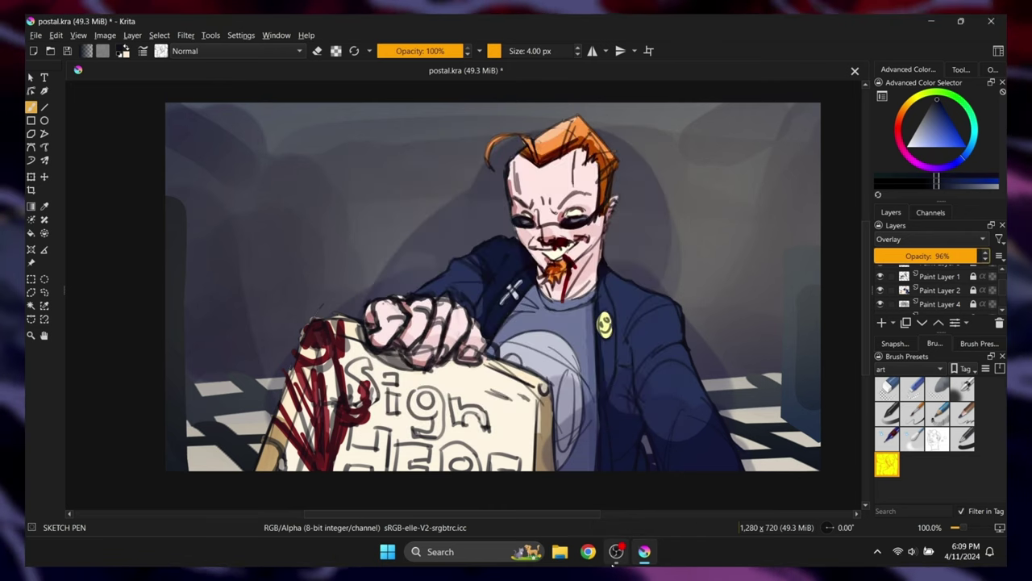
mouse_move(616, 552)
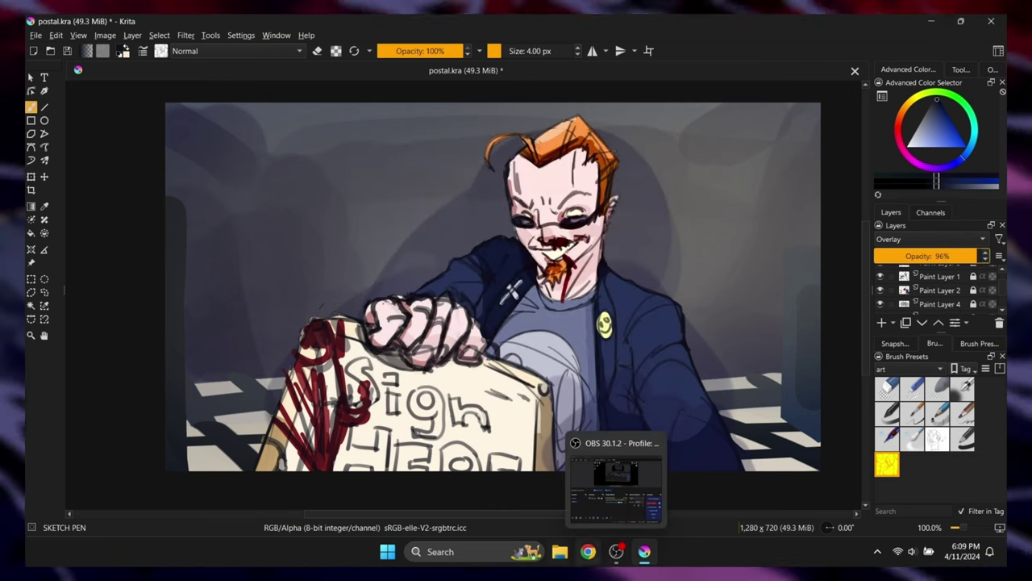
click(560, 552)
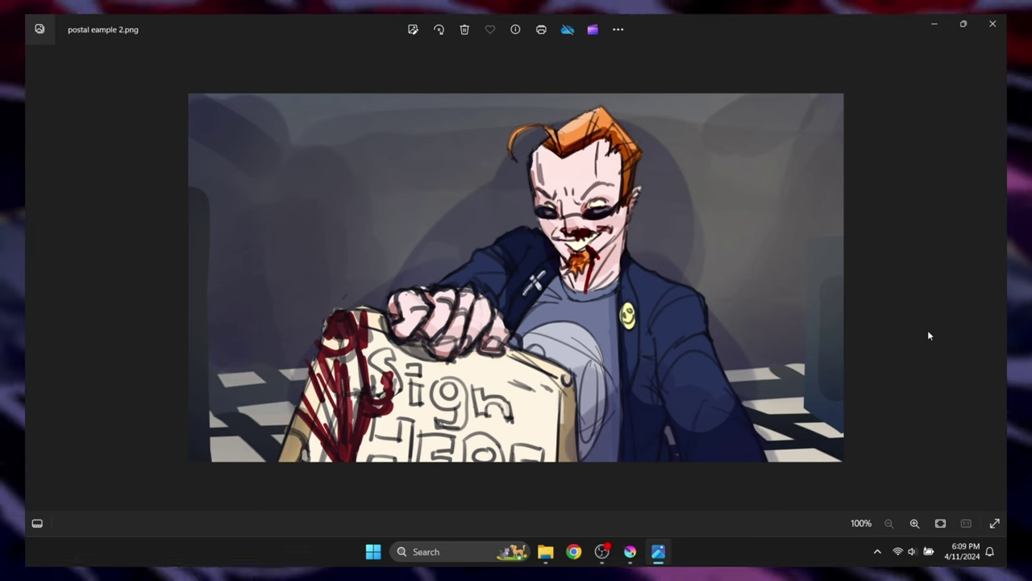
key(Left)
key(Right)
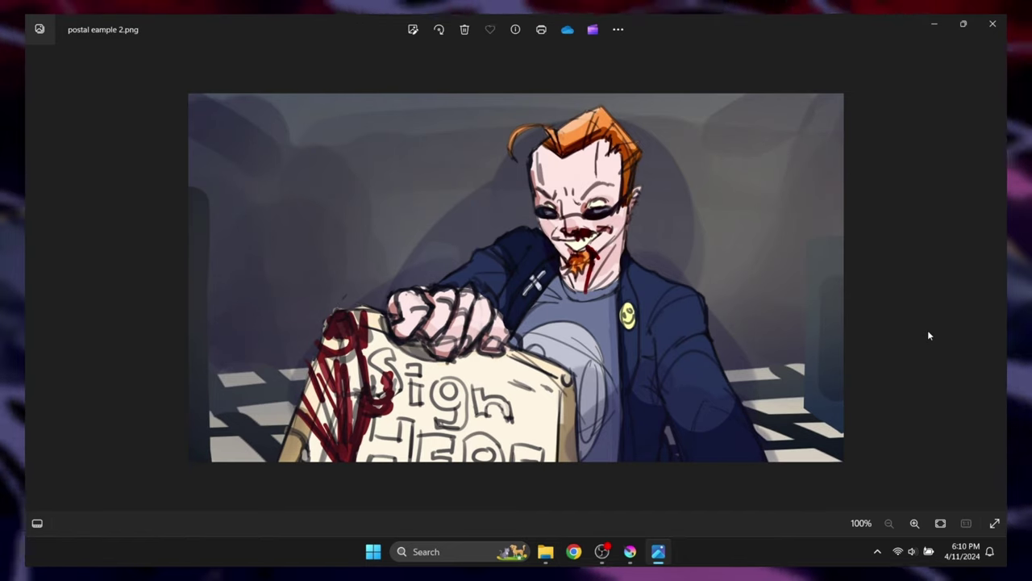
key(alt+F4)
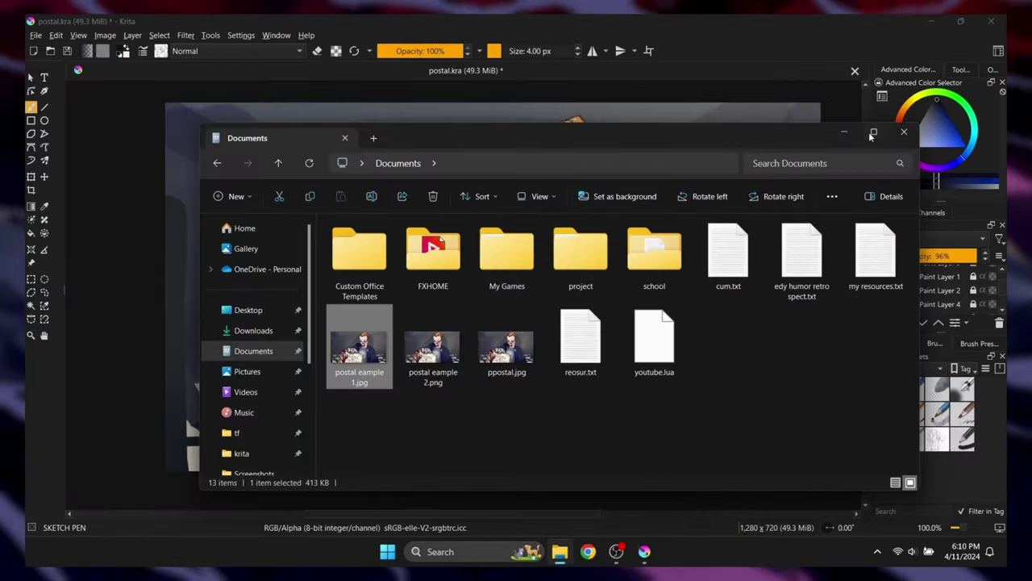
key(alt+F4)
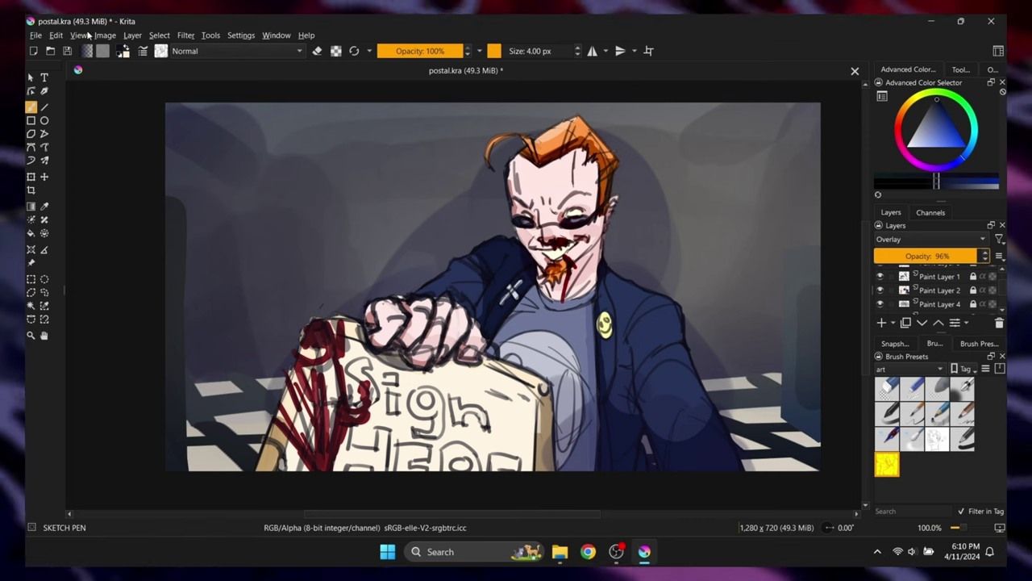
Export the artwork to Documents as postal.png with PNG compression level 1
click(35, 35)
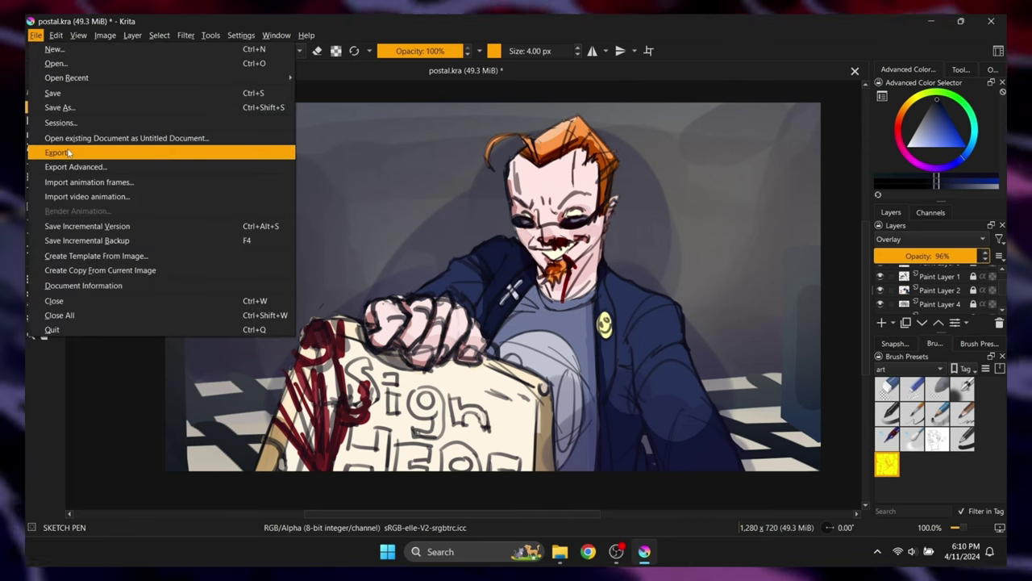
click(67, 150)
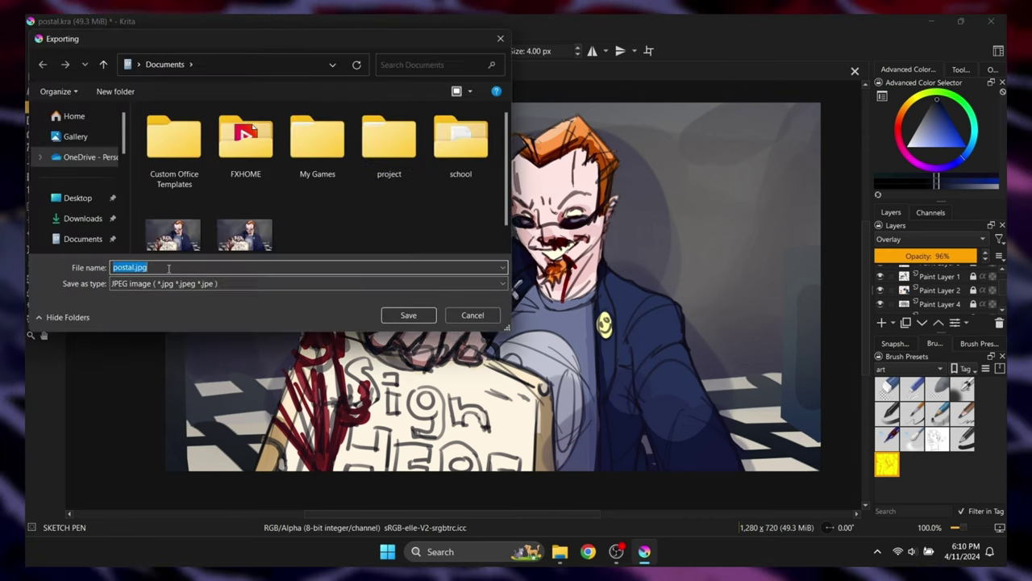
click(168, 268)
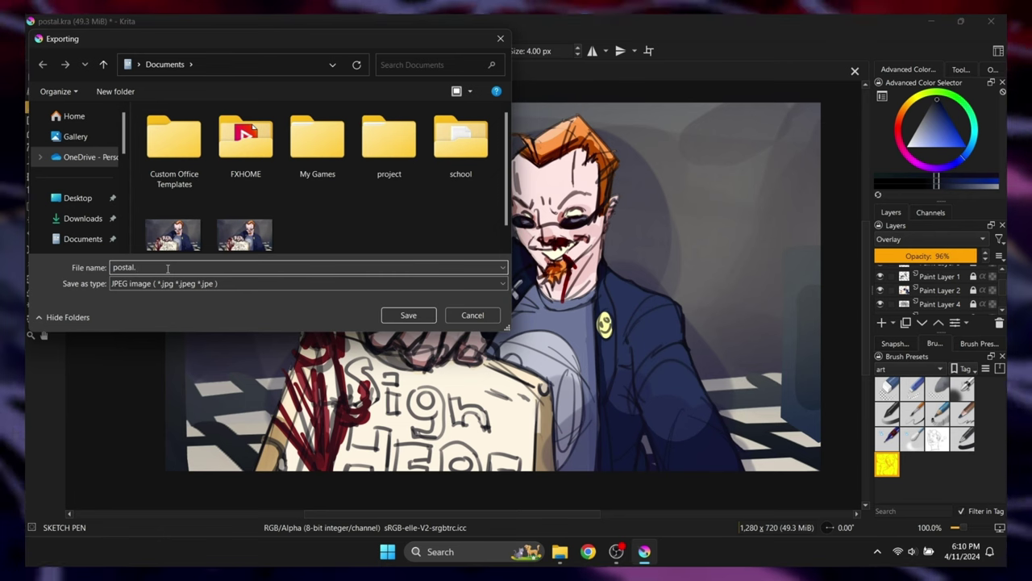
text(png)
key(Return)
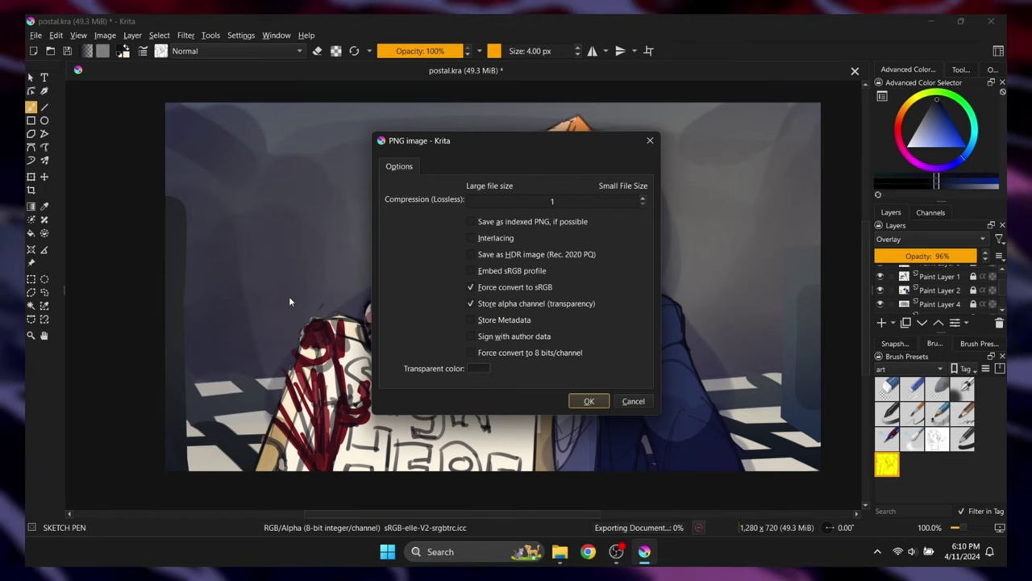
click(641, 401)
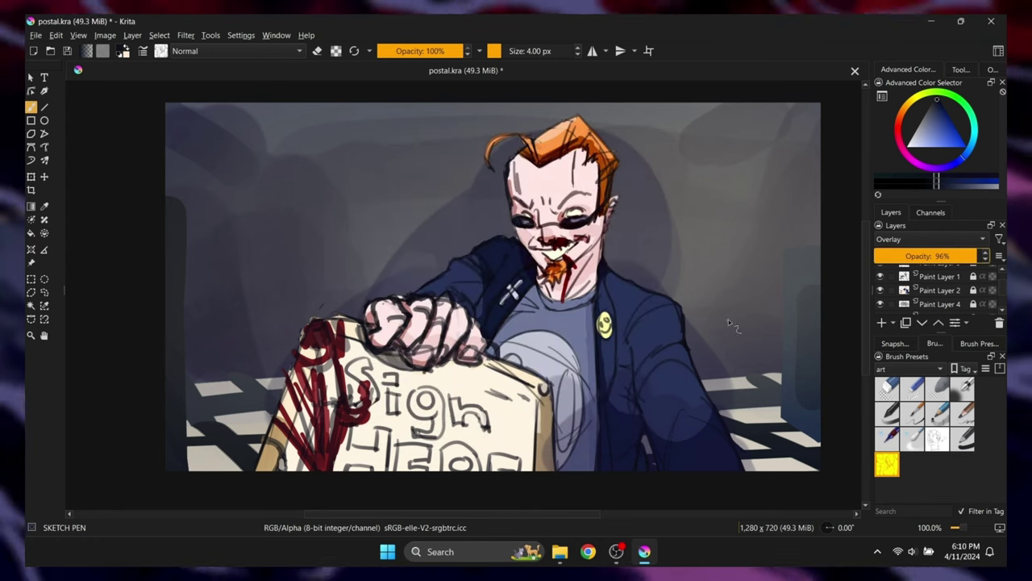
Scale the postal image to 3840 × 2160 pixels
click(569, 488)
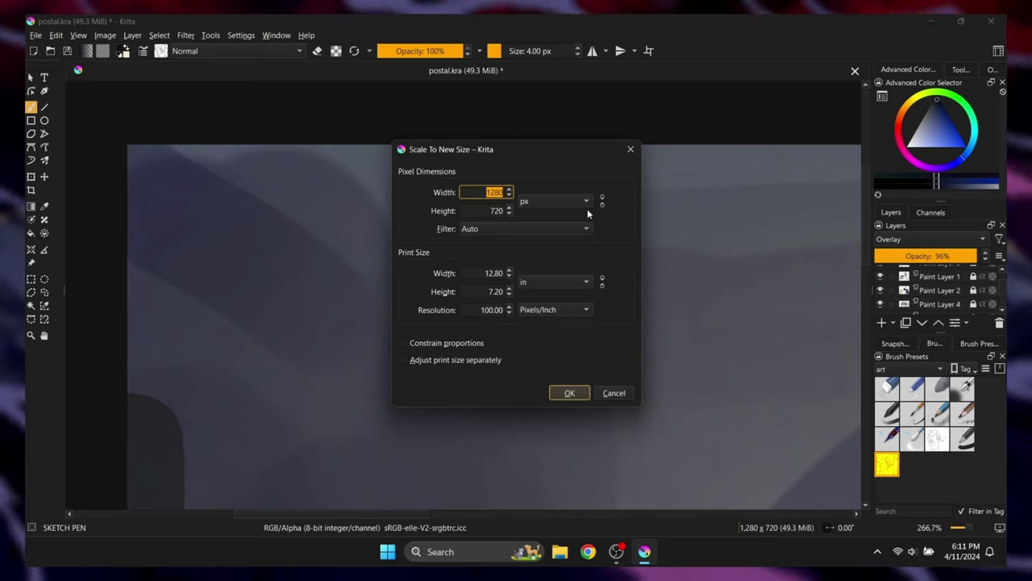
text(3840)
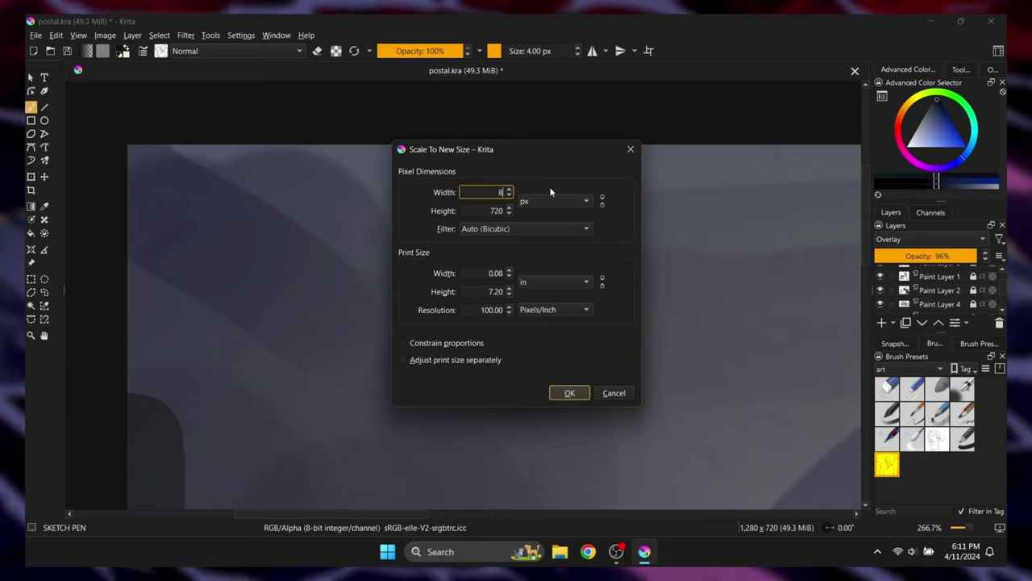
double_click(500, 210)
key(BackSpace)
text(2160)
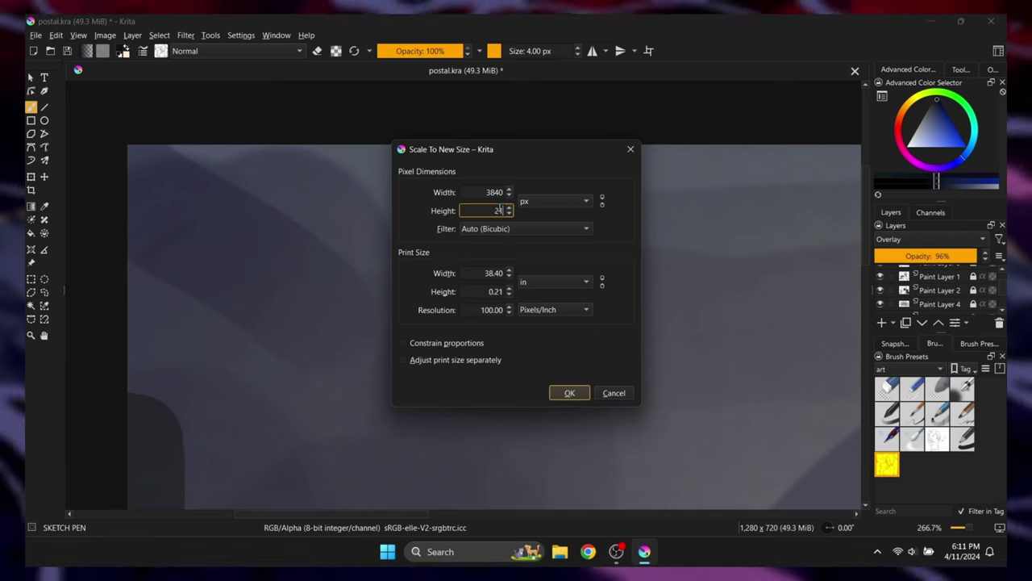
click(569, 393)
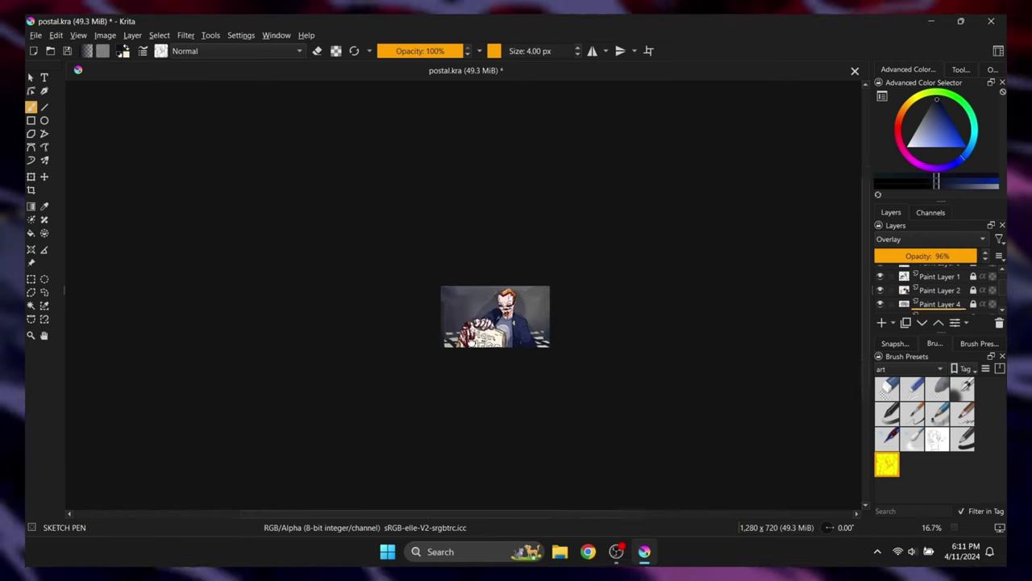
Export the upscaled artwork as the JPEG postalol.jpg with the default JPEG options
scroll(484, 322, up, 8)
click(36, 34)
click(57, 152)
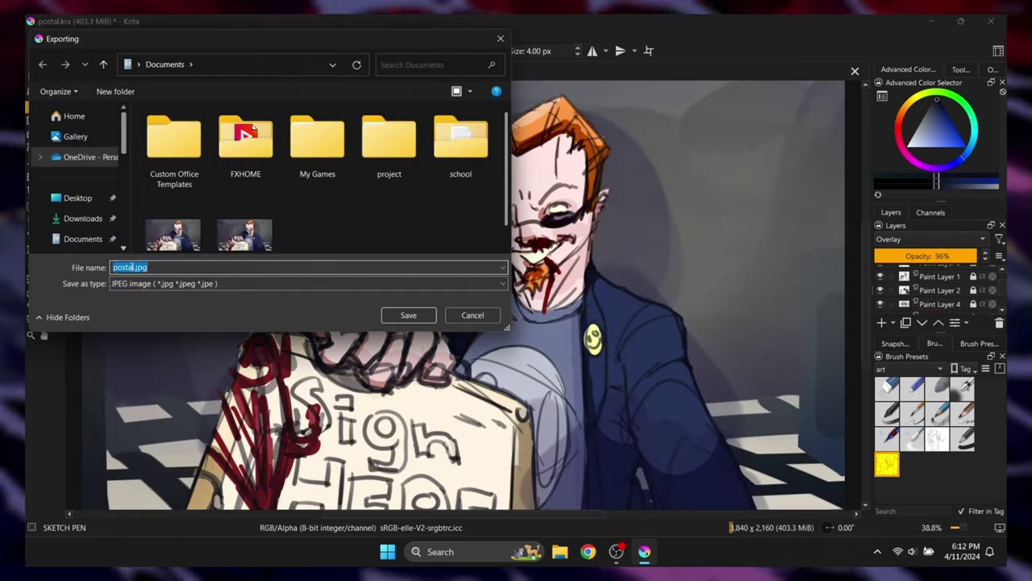
key(Return)
click(593, 399)
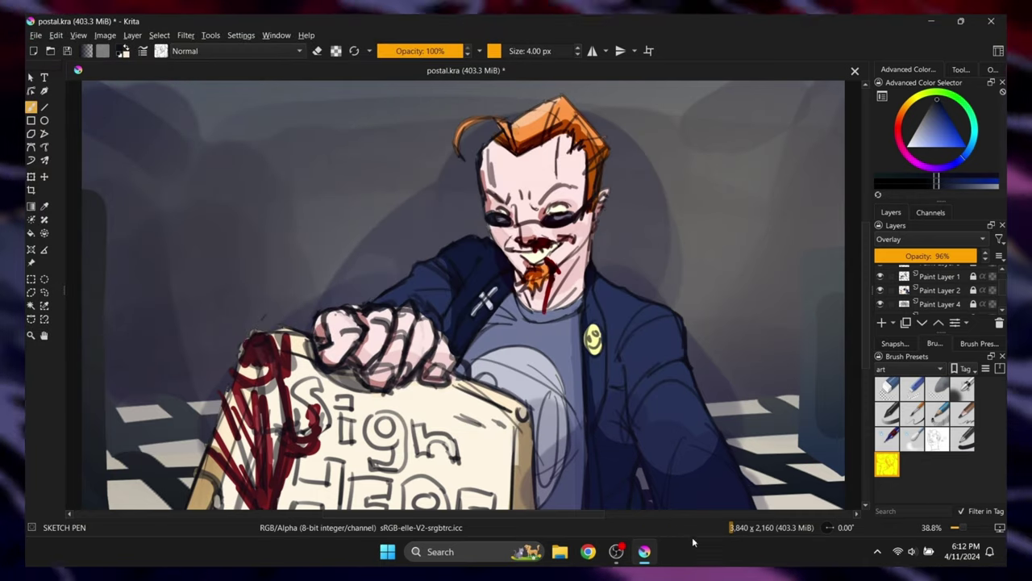
In File Explorer's Documents, select the new postal JPEG to confirm it is 3840 × 2160 and 2.00 MB
click(559, 551)
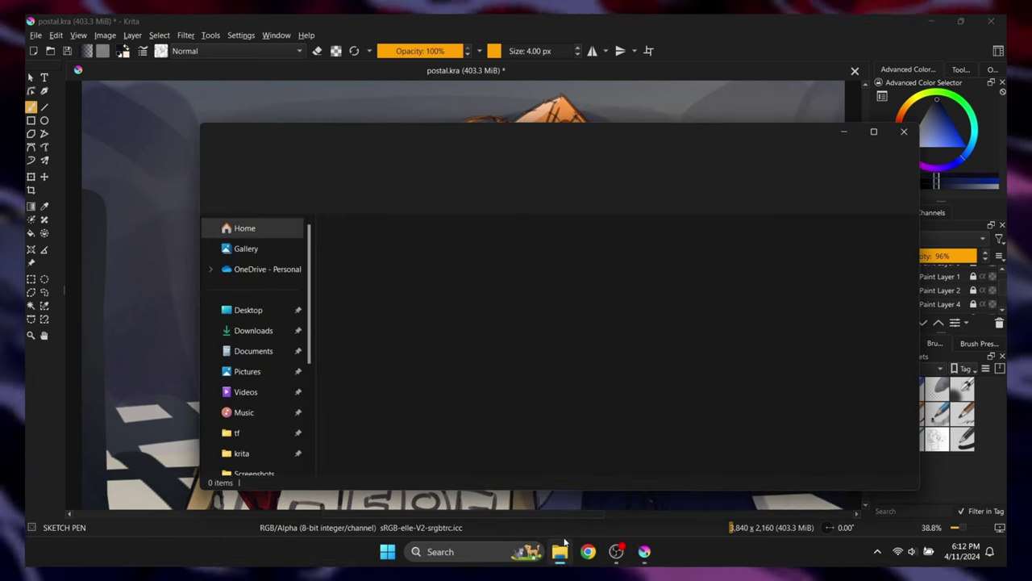
click(252, 350)
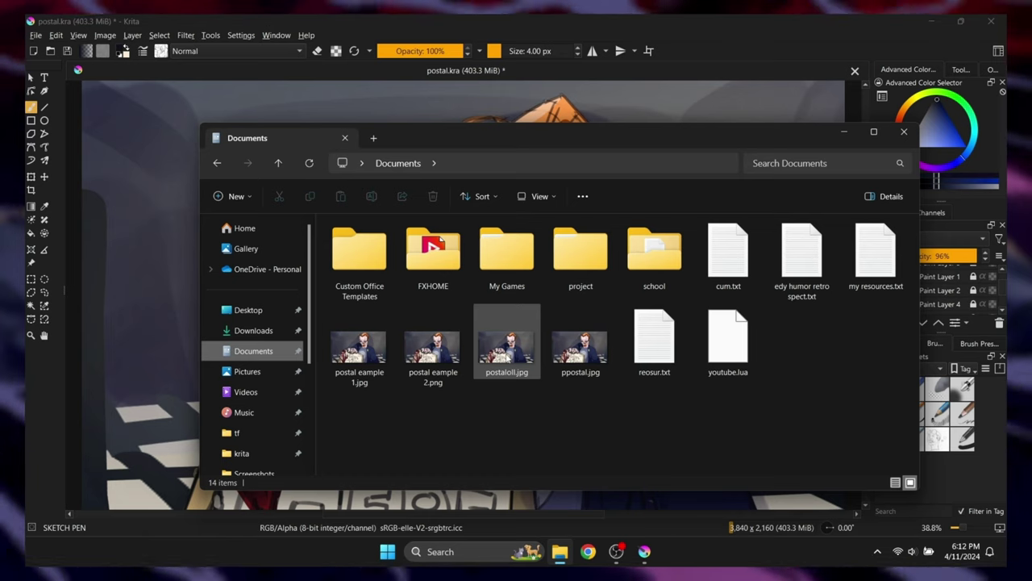
click(520, 348)
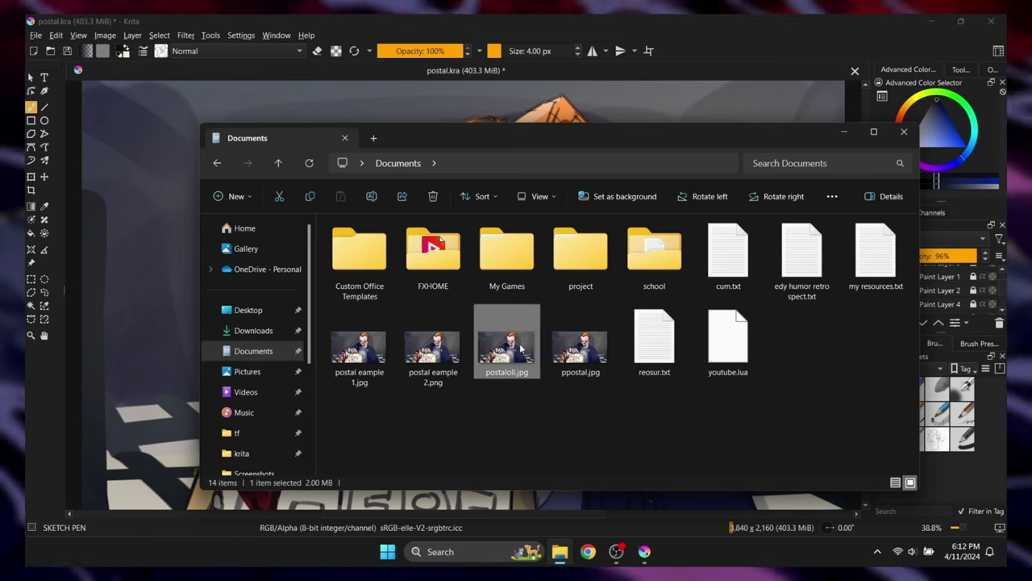